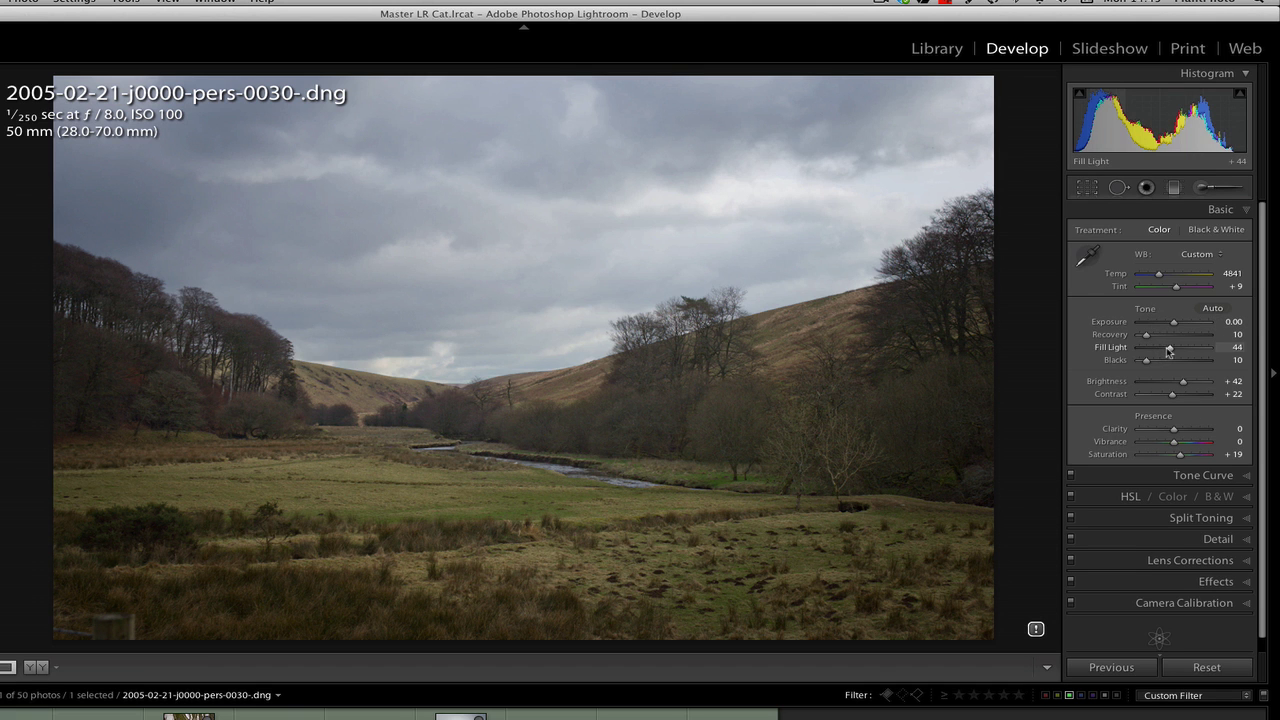
# Step: Set the landscape photo's Fill Light to 42 and Blacks to 19
pyautogui.moveTo(1169, 350); pyautogui.dragTo(1152, 366)
pyautogui.keyDown('alt'); pyautogui.click(1148, 366); pyautogui.keyUp('alt')
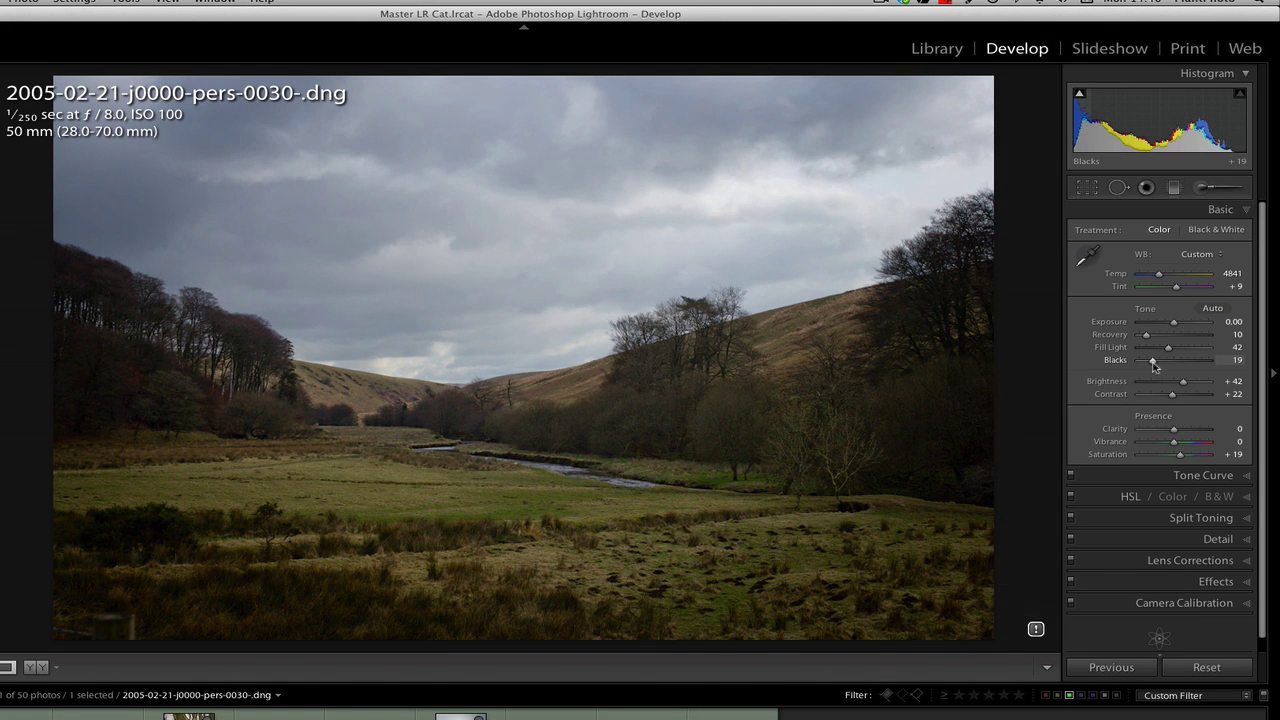
# Step: Apply a graduated filter from the photo's top edge down to the horizon, with Brightness -125 and Contrast 15
pyautogui.click(1174, 187)
pyautogui.moveTo(515, 73); pyautogui.dragTo(516, 386)
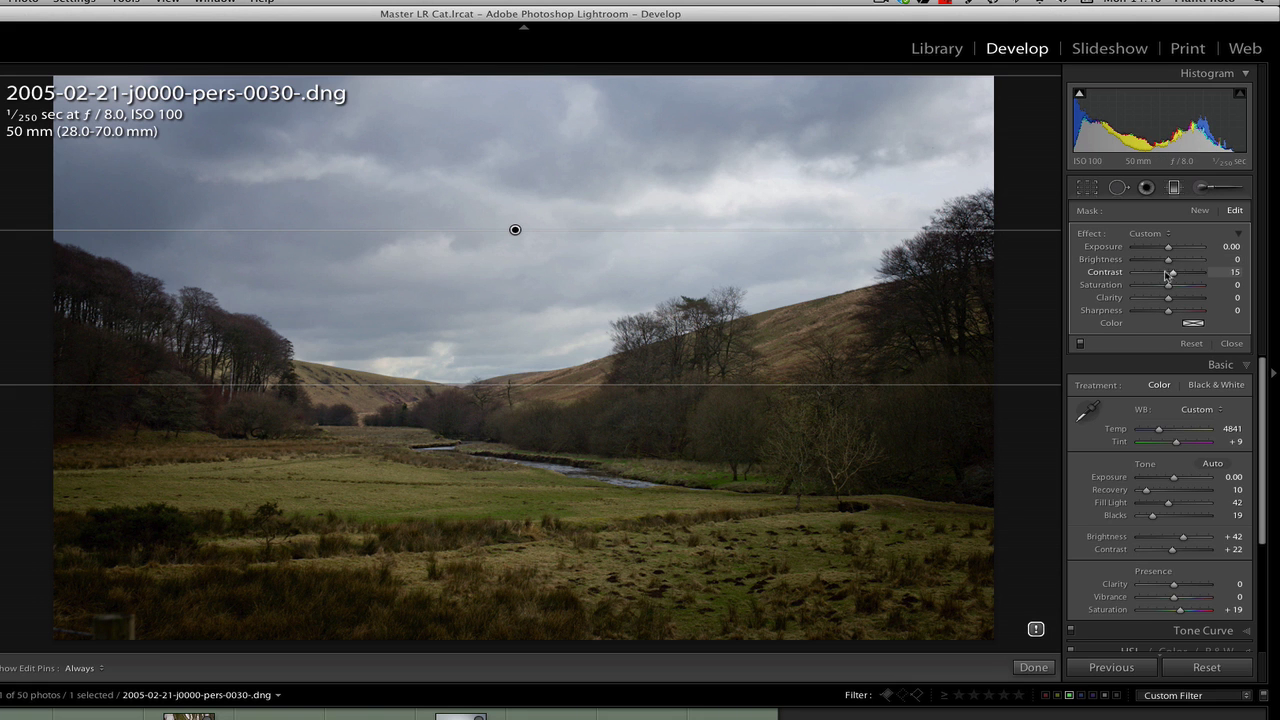
pyautogui.moveTo(1168, 259); pyautogui.dragTo(1147, 266)
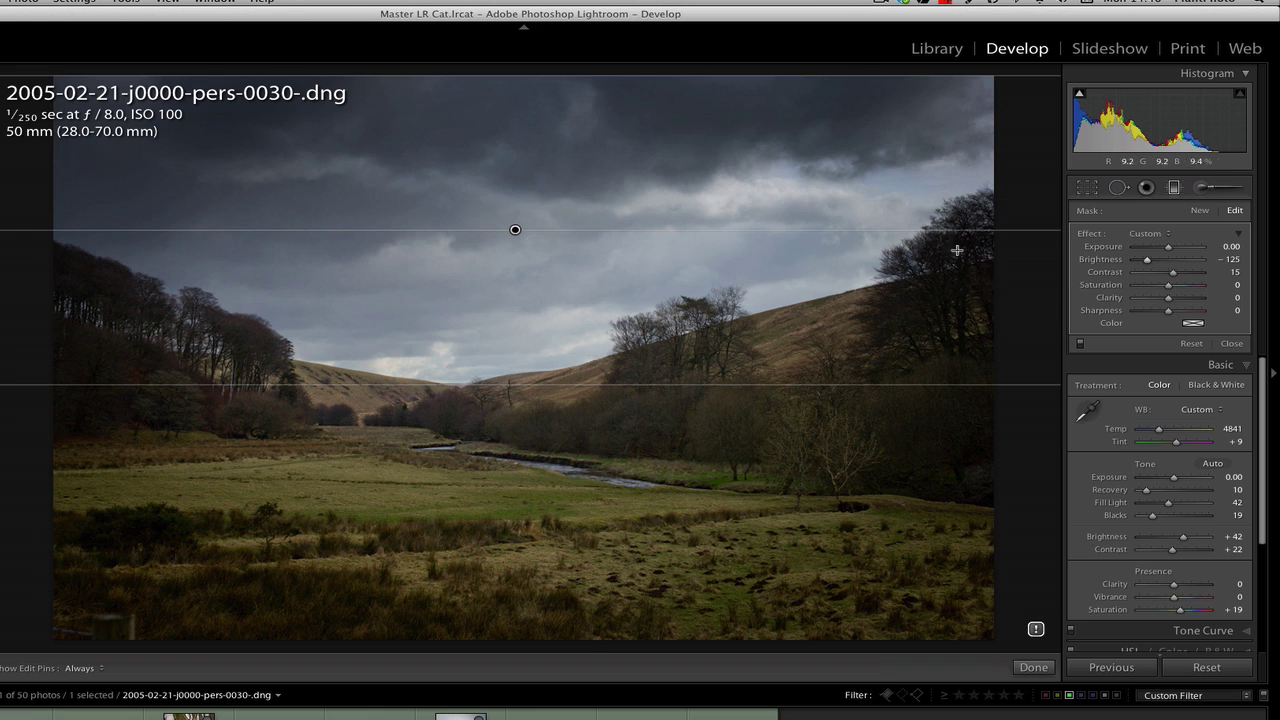
pyautogui.click(1174, 189)
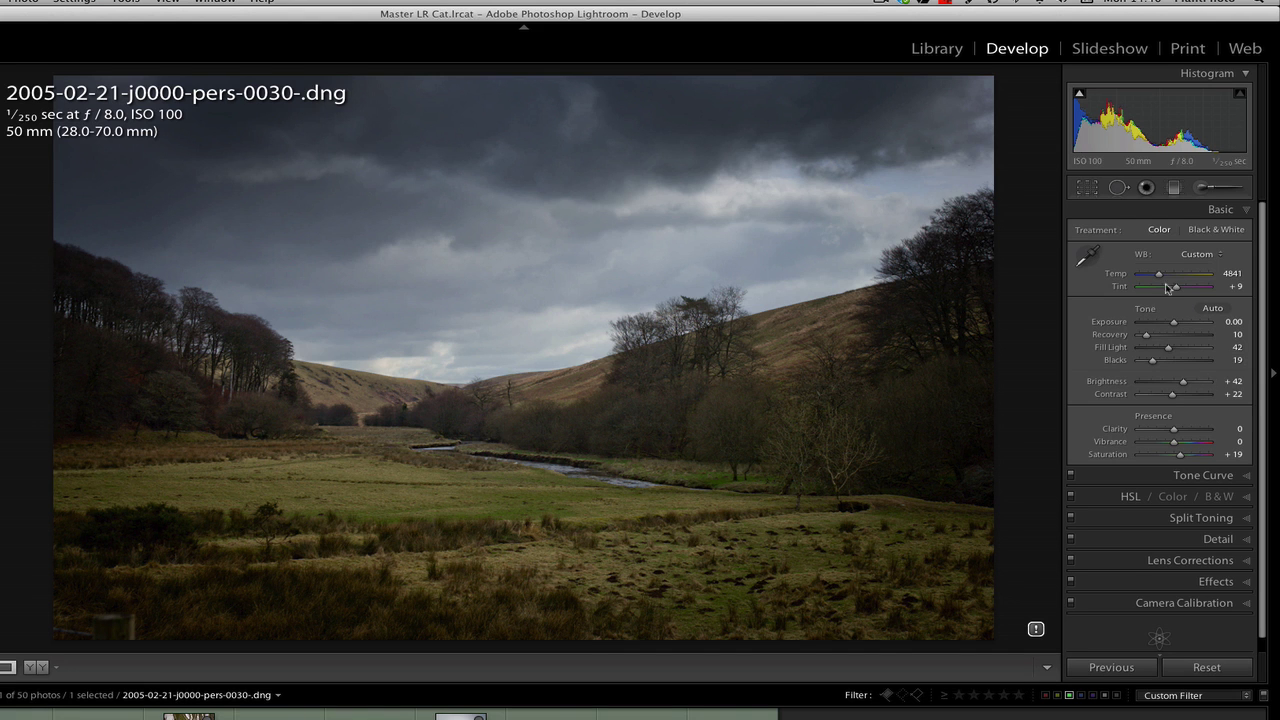
# Step: Warm the white balance to a Temp of 5636, and set post-crop vignetting to Amount -30 and Midpoint 32
pyautogui.moveTo(1160, 278); pyautogui.dragTo(1167, 282)
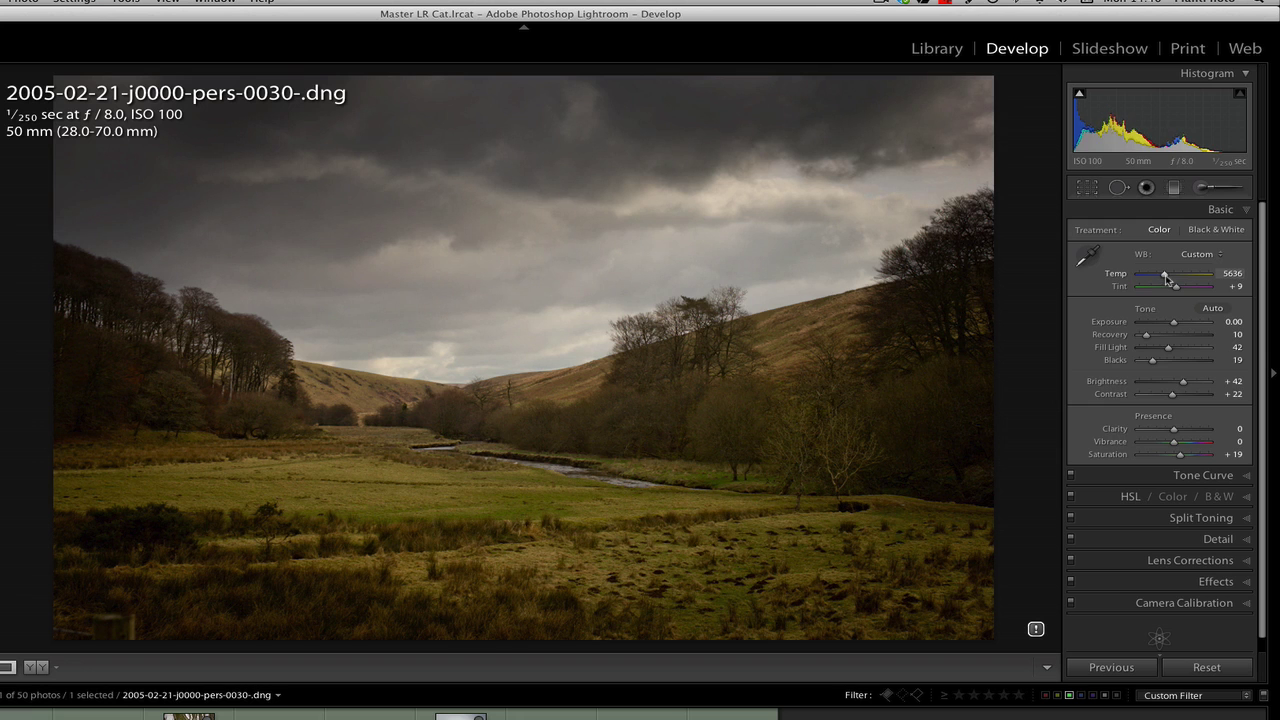
pyautogui.click(1212, 581)
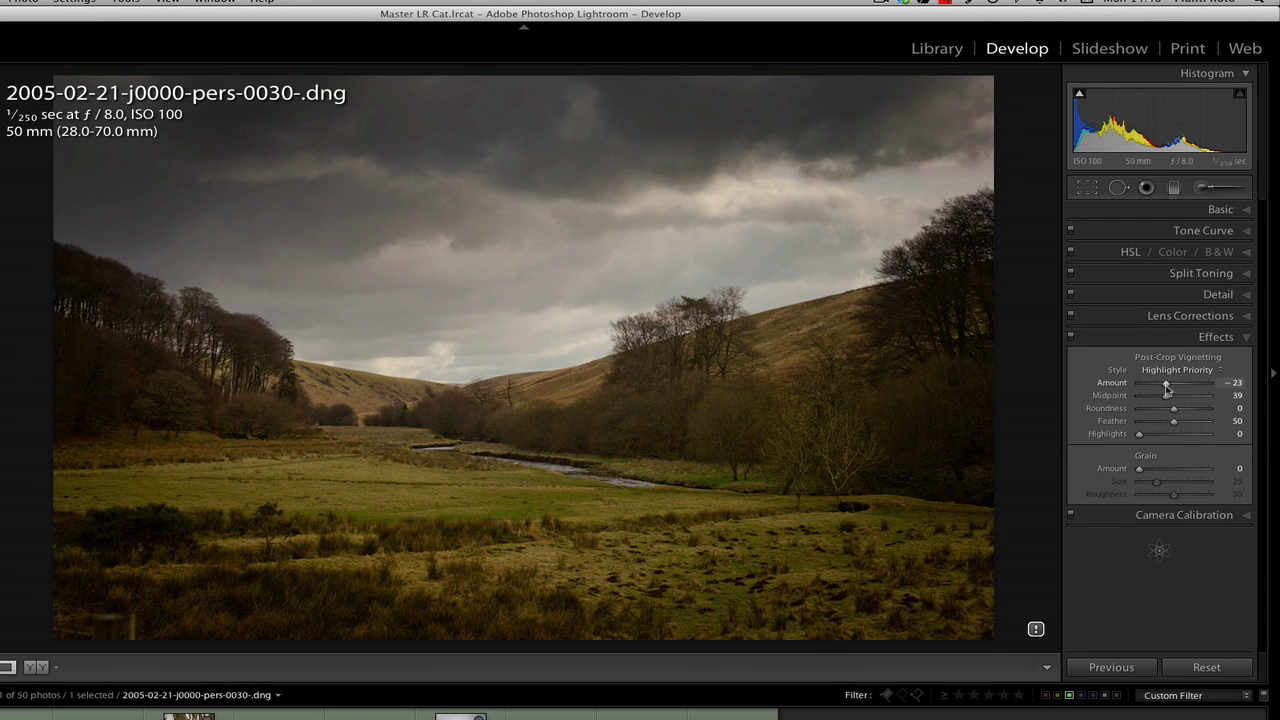
pyautogui.moveTo(1165, 390); pyautogui.dragTo(1161, 397)
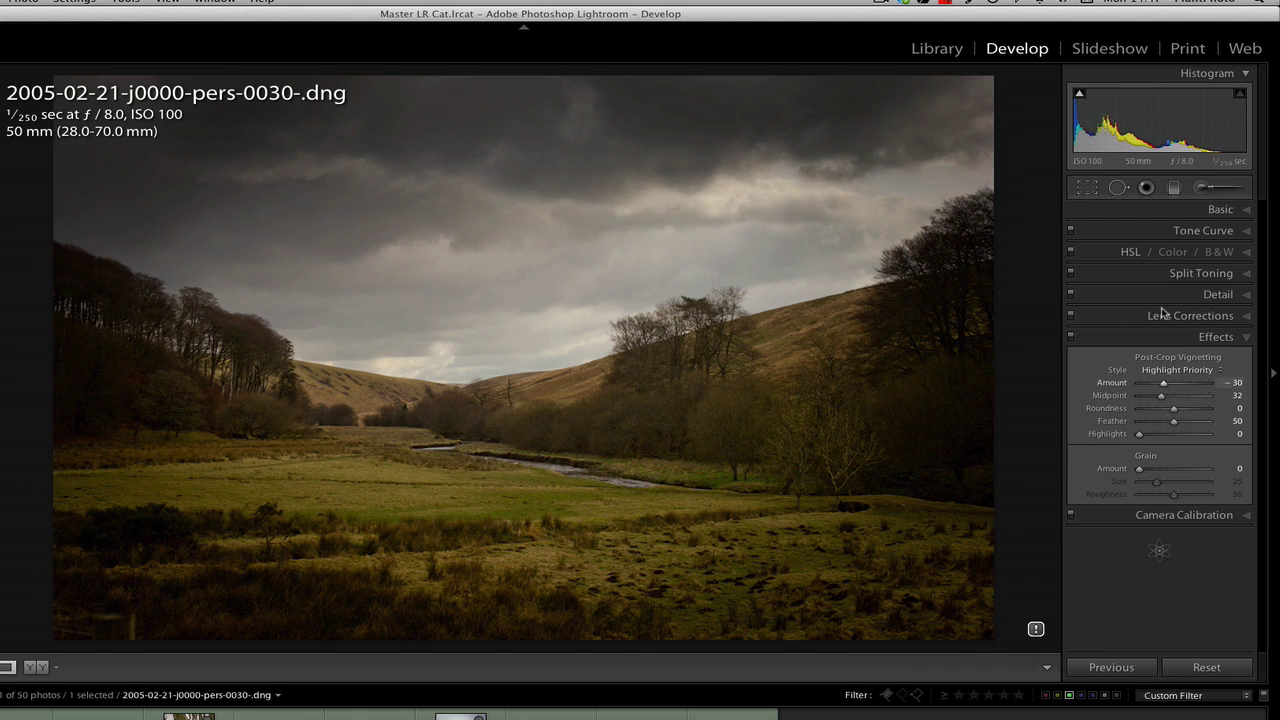
pyautogui.click(1213, 337)
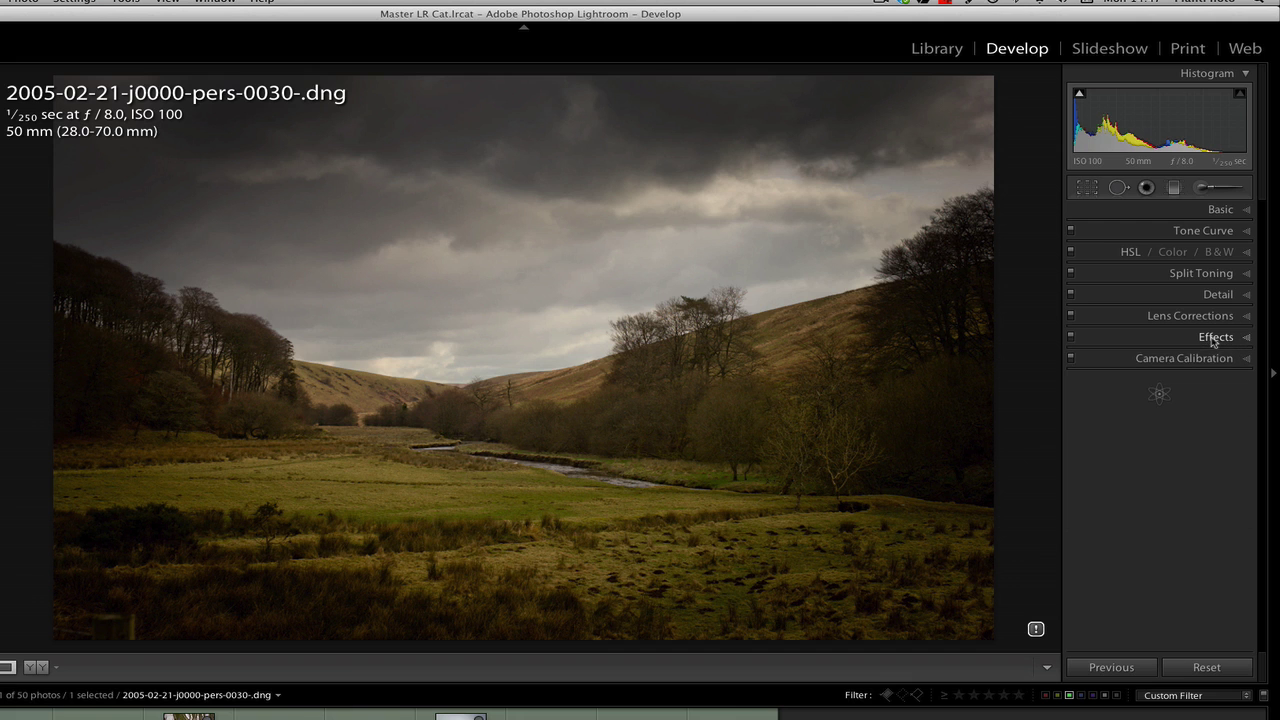
# Step: Paint an Adjustment Brush mask across the sunlit meadow with the mask overlay shown, using Auto Mask
pyautogui.click(1202, 189)
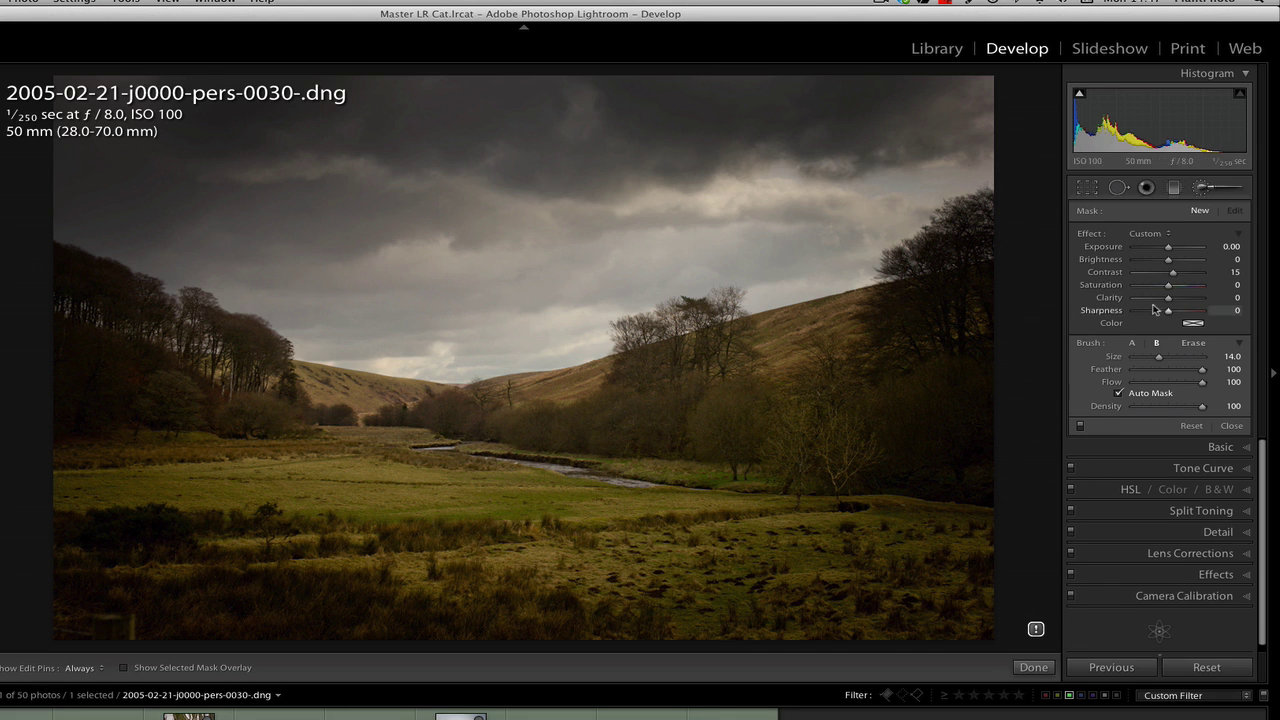
pyautogui.press('h')
pyautogui.press('o')
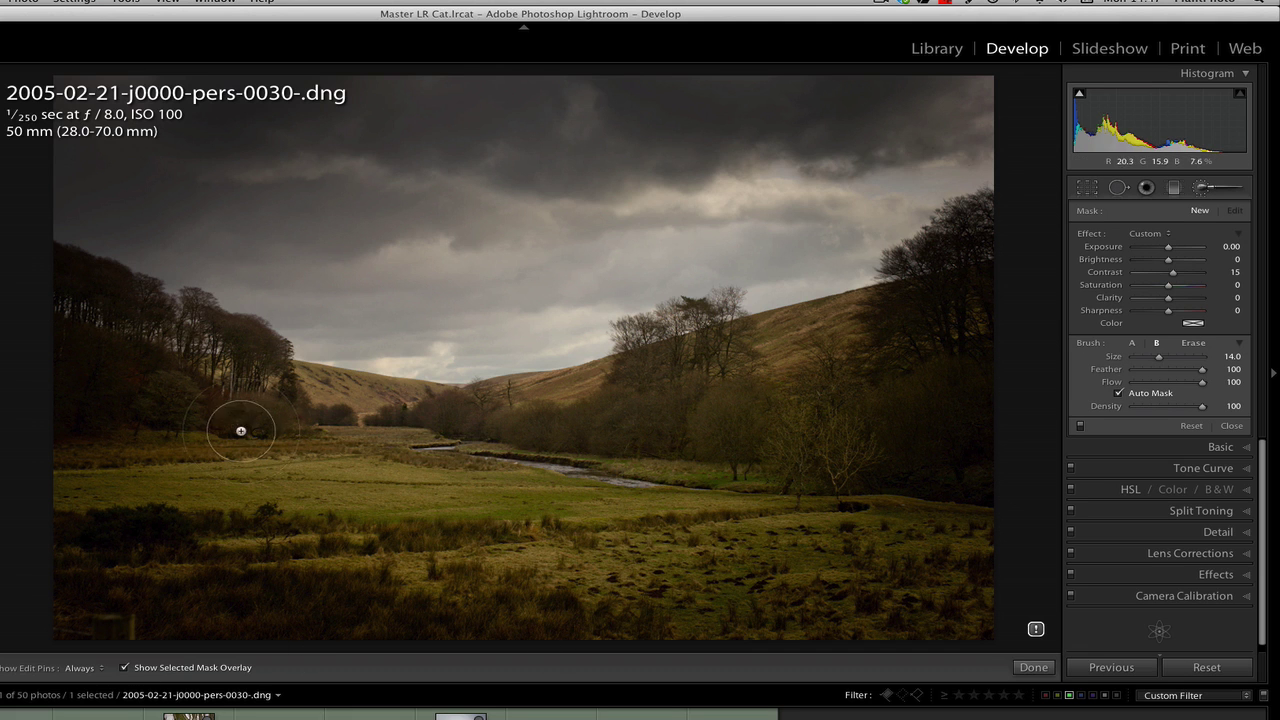
pyautogui.moveTo(205, 470)
pyautogui.mouseDown()
pyautogui.moveTo(490, 470)
pyautogui.moveTo(857, 520)
pyautogui.moveTo(640, 535)
pyautogui.moveTo(255, 515)
pyautogui.moveTo(360, 484)
pyautogui.moveTo(621, 497)
pyautogui.moveTo(495, 443)
pyautogui.moveTo(695, 508)
pyautogui.mouseUp()
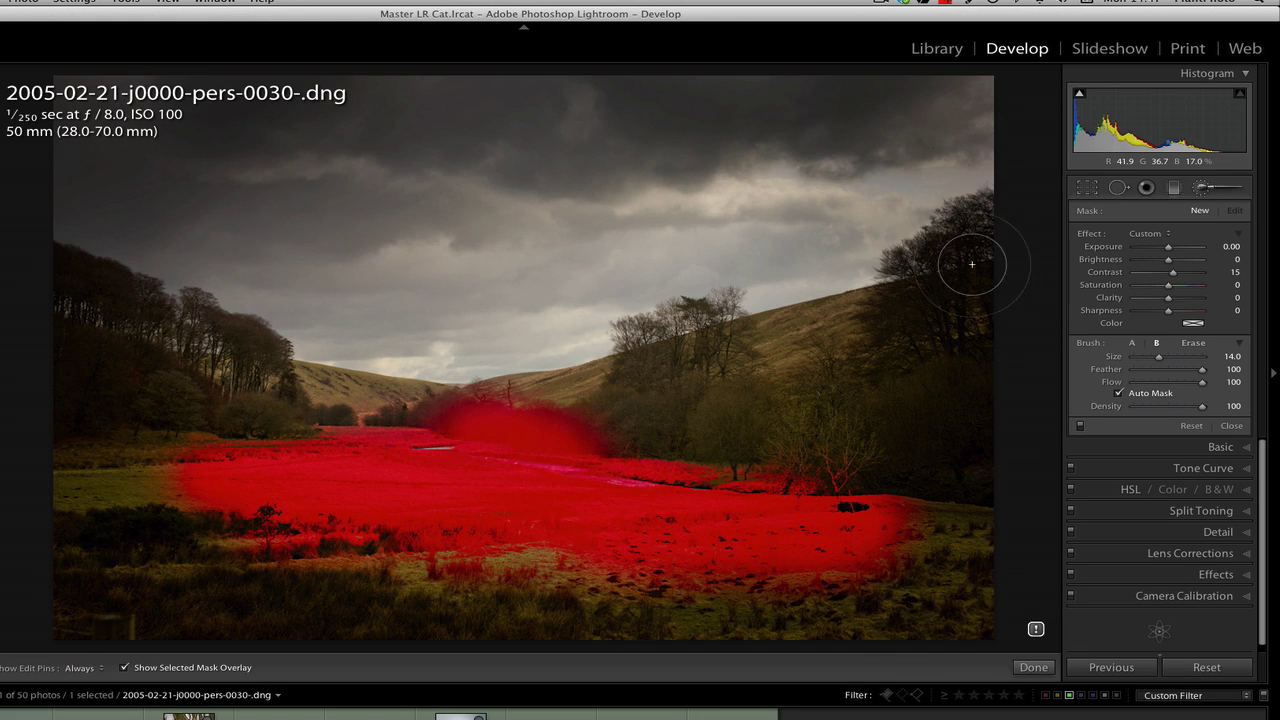
# Step: Hide the mask overlay, set the brushed meadow area's Contrast to 72, and finish the brush adjustment
pyautogui.press('h')
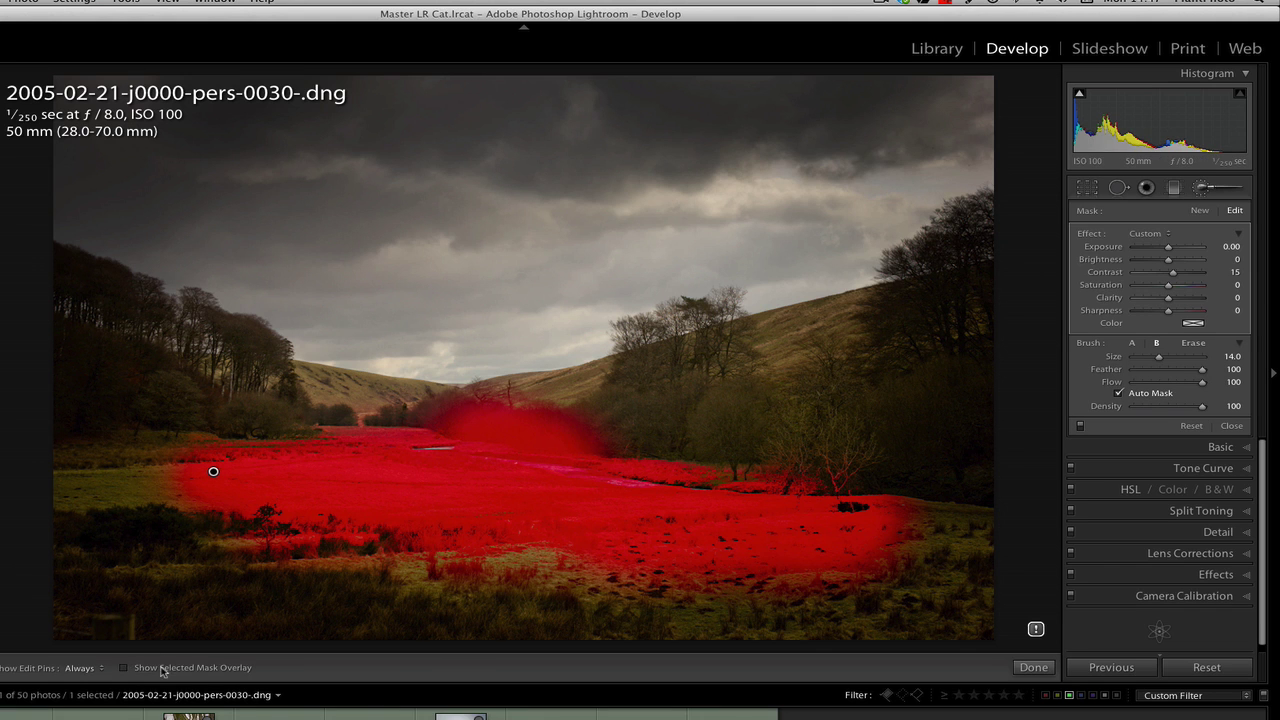
pyautogui.click(168, 668)
pyautogui.moveTo(1174, 275); pyautogui.dragTo(1193, 279)
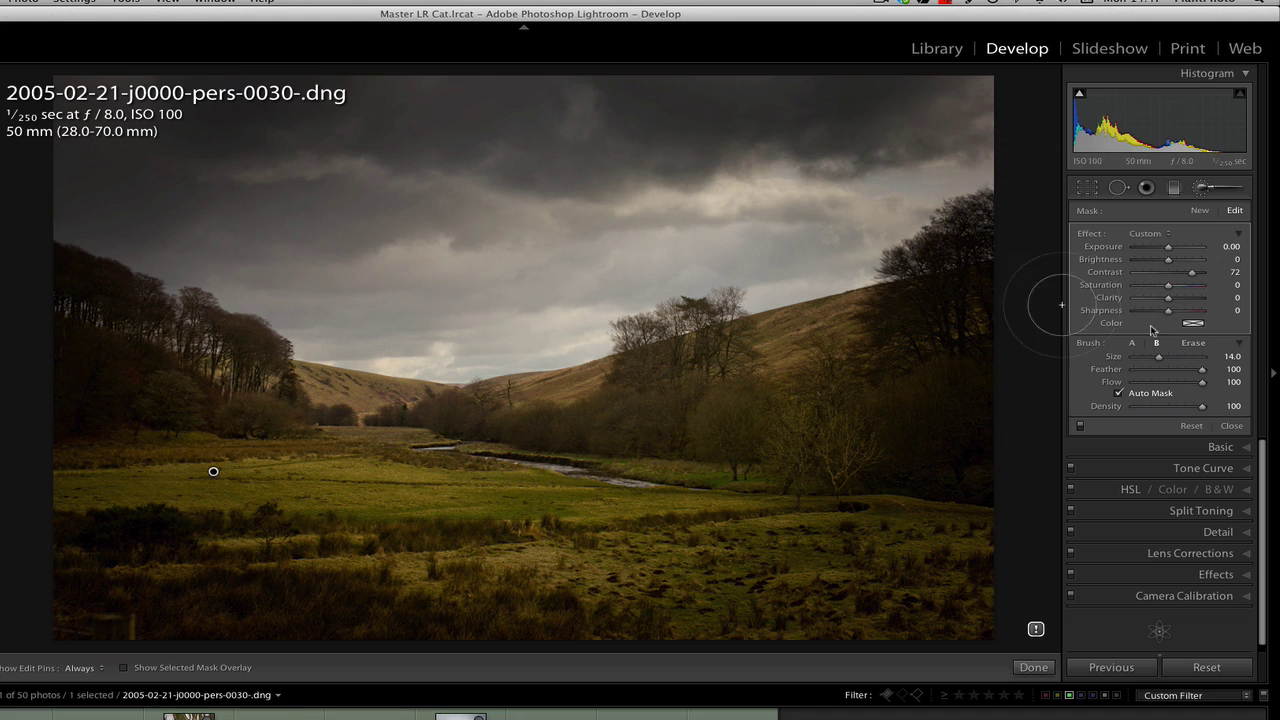
pyautogui.press('j')
pyautogui.click(1034, 667)
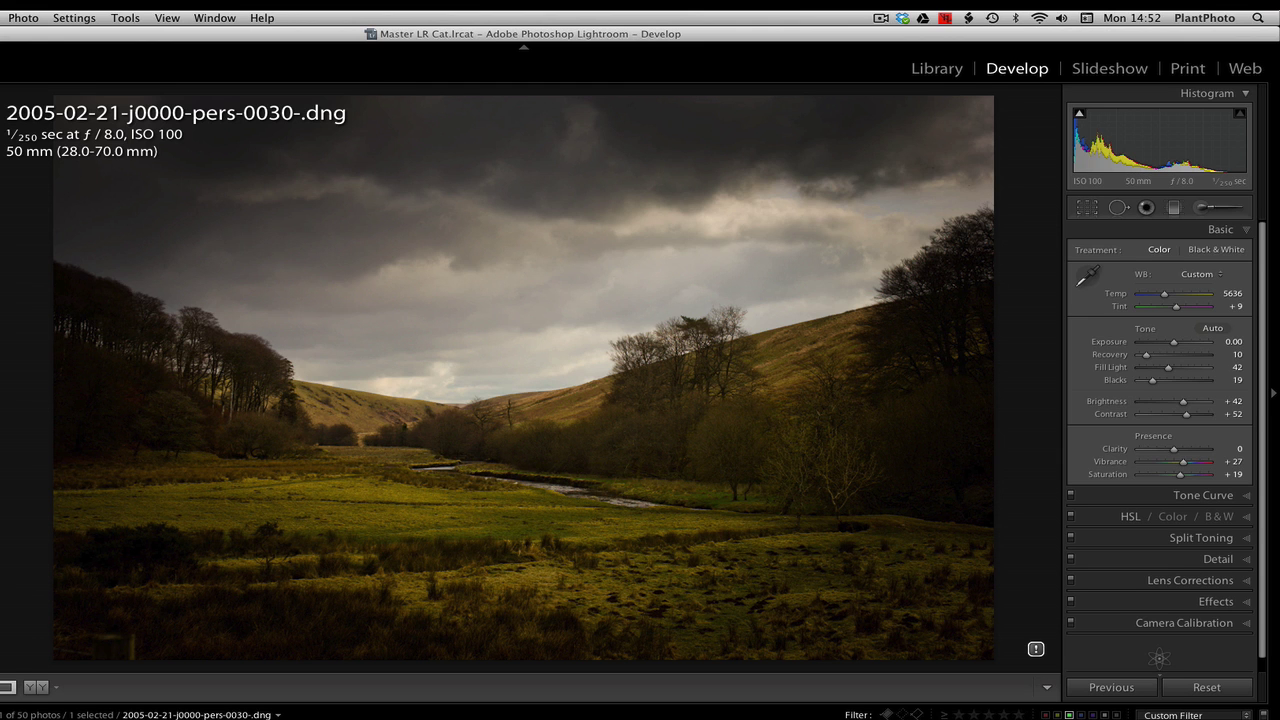
# Step: Compare the landscape photo with its earlier versions by undoing and redoing the recent develop changes
pyautogui.press('super+z')
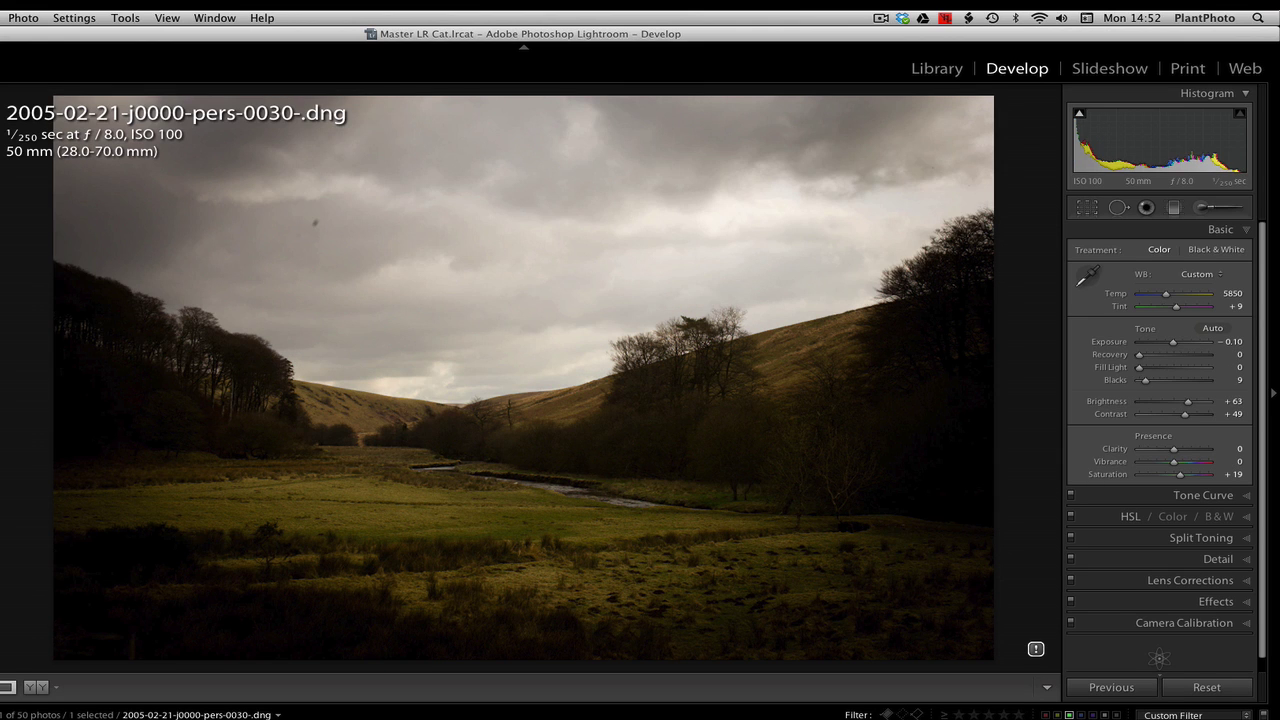
pyautogui.press('super+z')
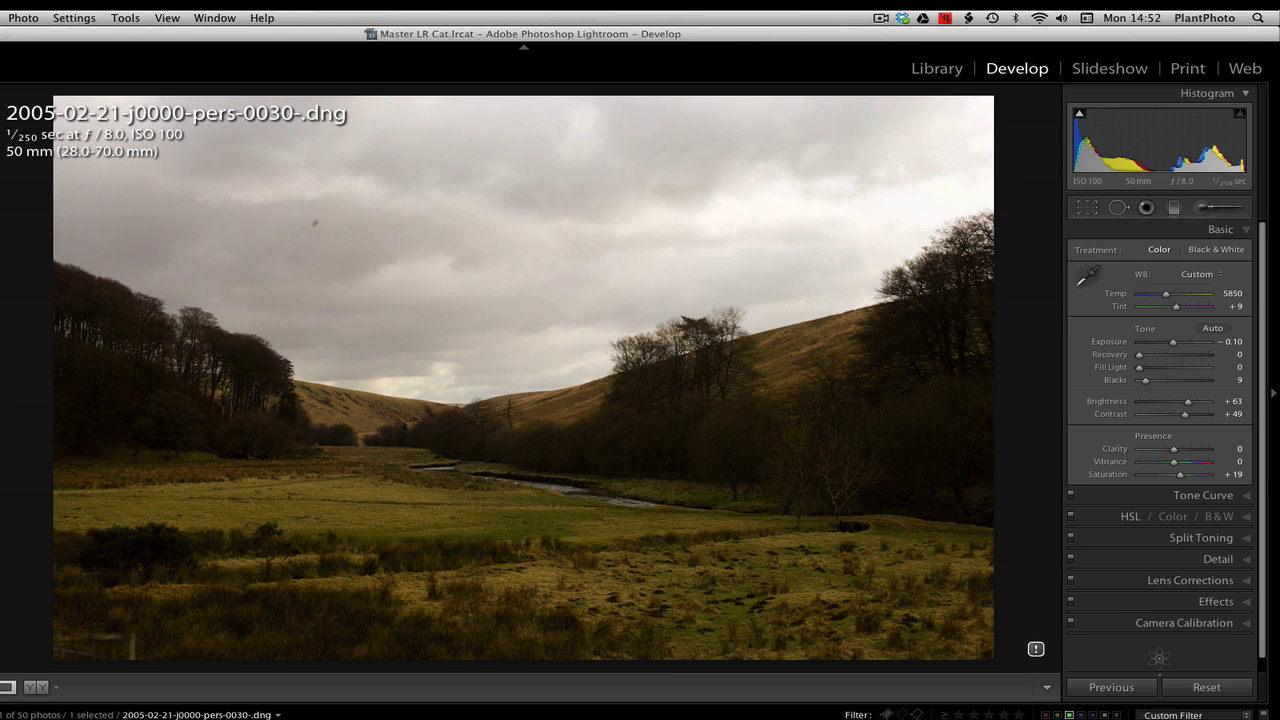
pyautogui.press('super+shift+z')
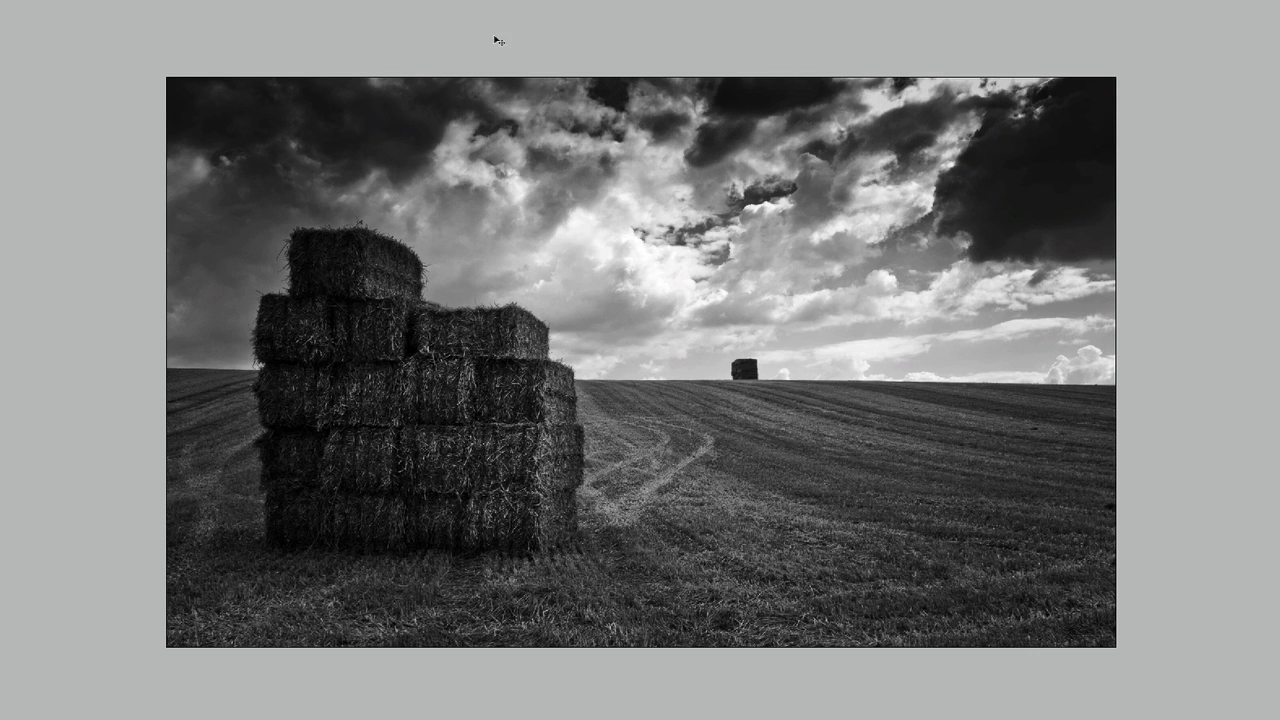
# Step: Show the layer controls and add a Color Balance adjustment layer above the black-and-white hay bale photo
pyautogui.press('Tab')
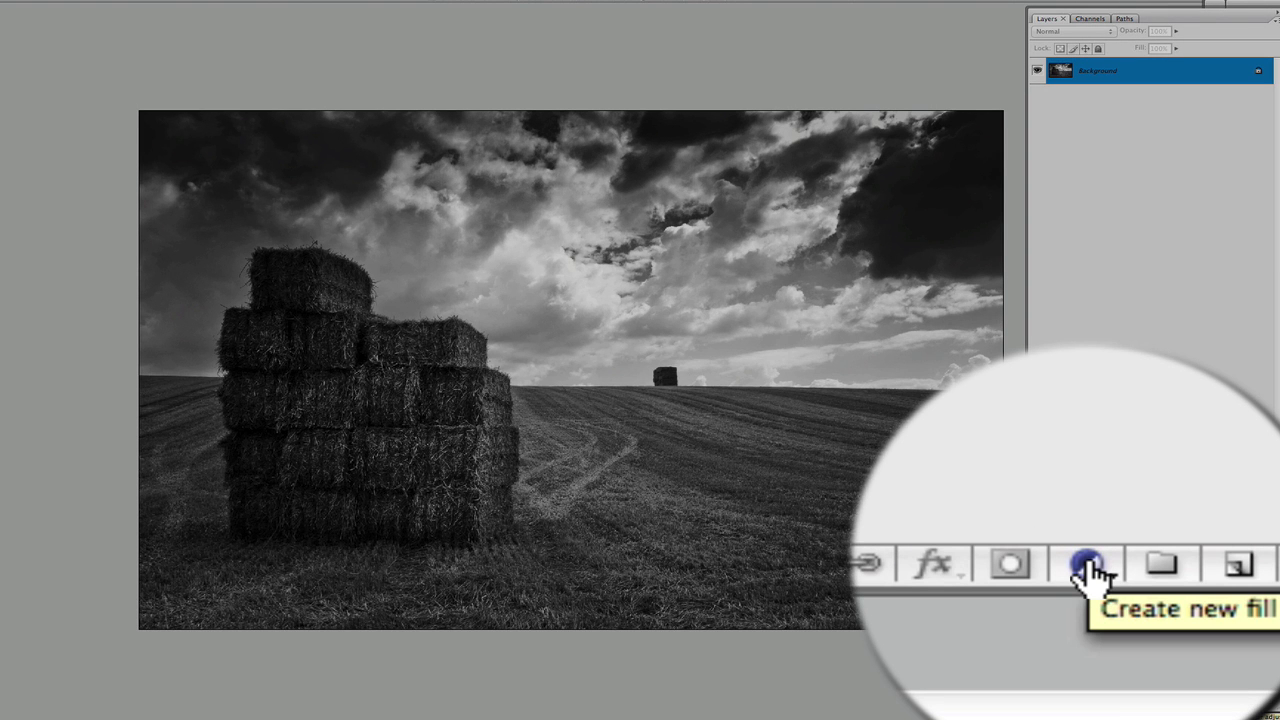
pyautogui.click(1088, 566)
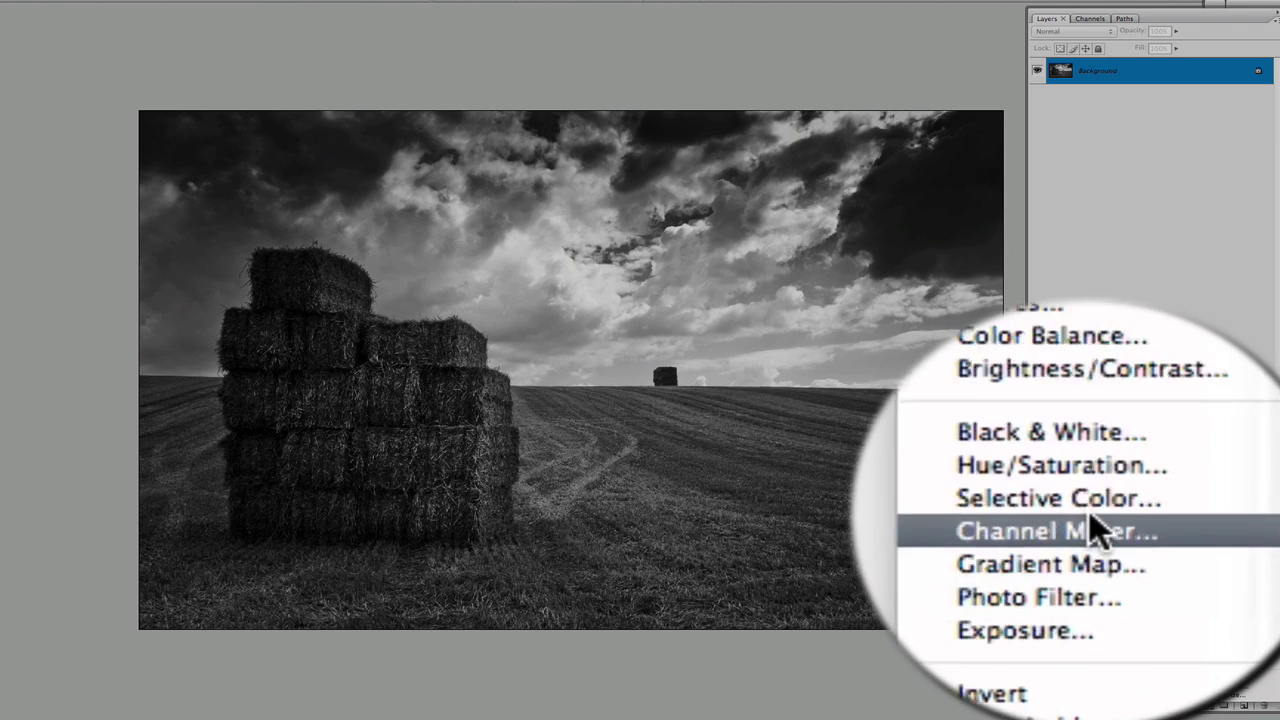
pyautogui.click(1090, 522)
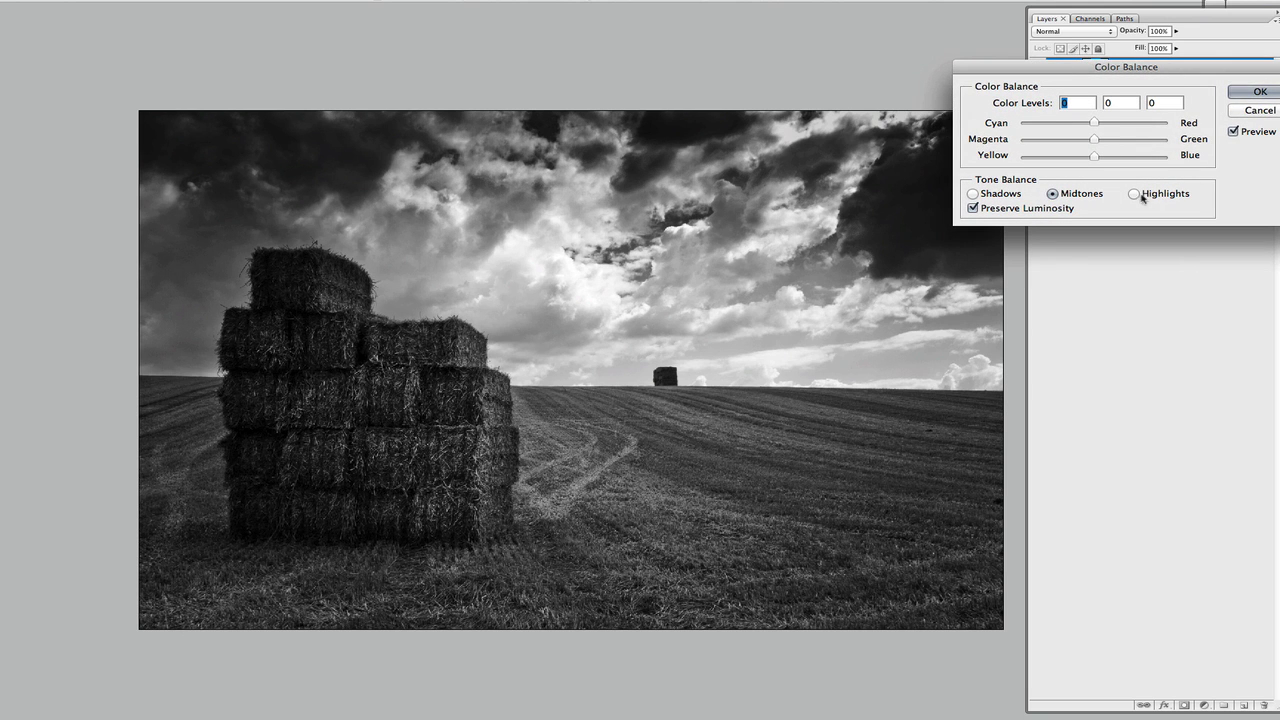
# Step: Set the Highlights color levels to +15 toward red and -6 toward yellow
pyautogui.click(1135, 195)
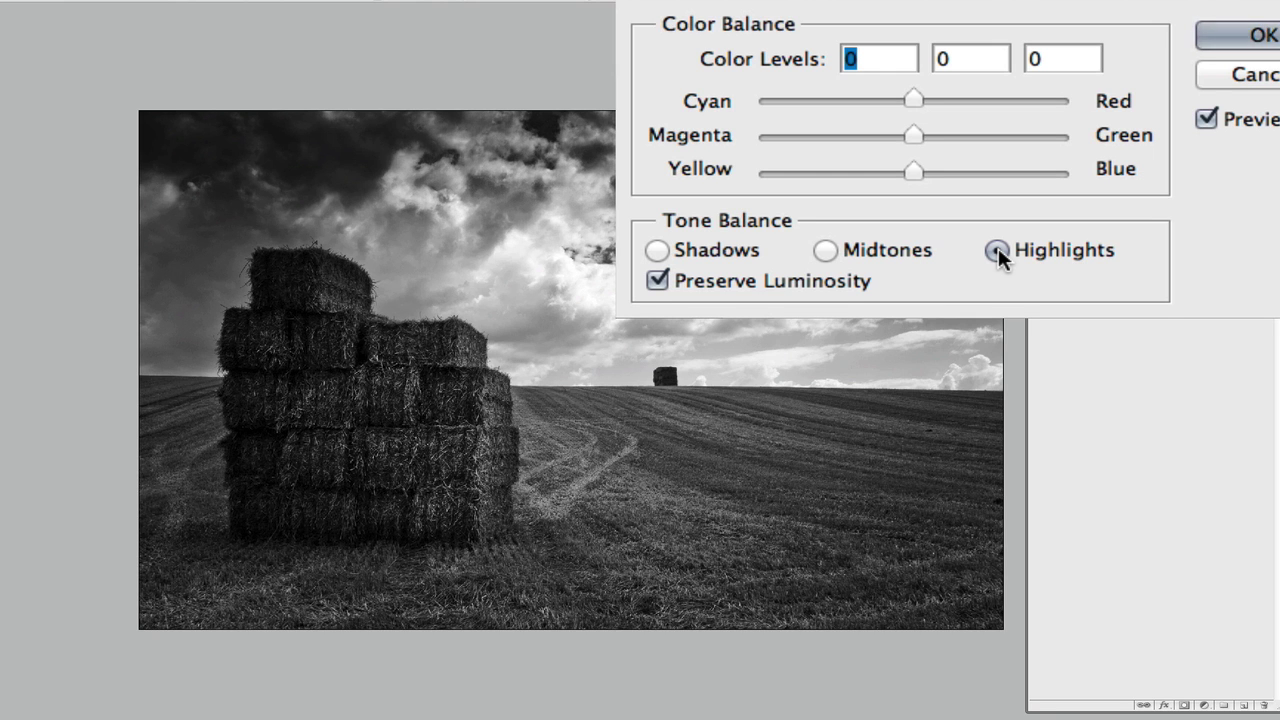
pyautogui.click(997, 250)
pyautogui.moveTo(916, 100); pyautogui.dragTo(936, 96)
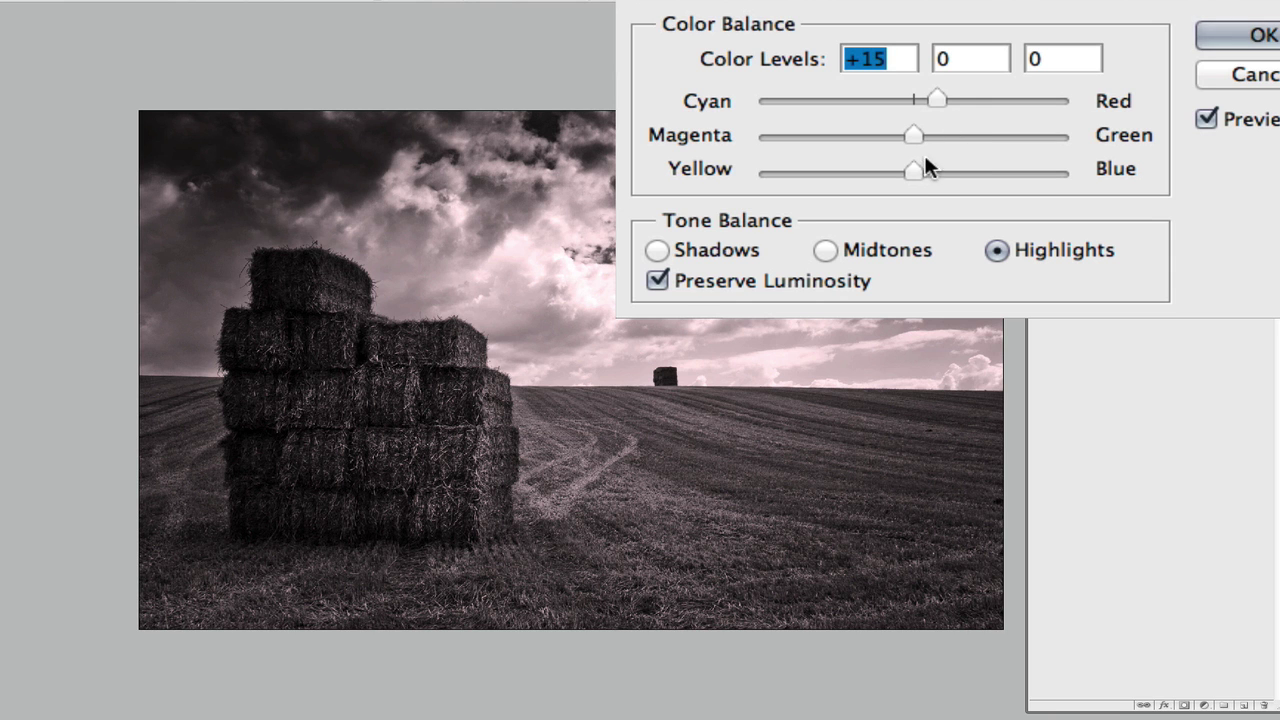
pyautogui.moveTo(913, 171)
pyautogui.mouseDown()
pyautogui.moveTo(889, 172)
pyautogui.moveTo(903, 173)
pyautogui.mouseUp()
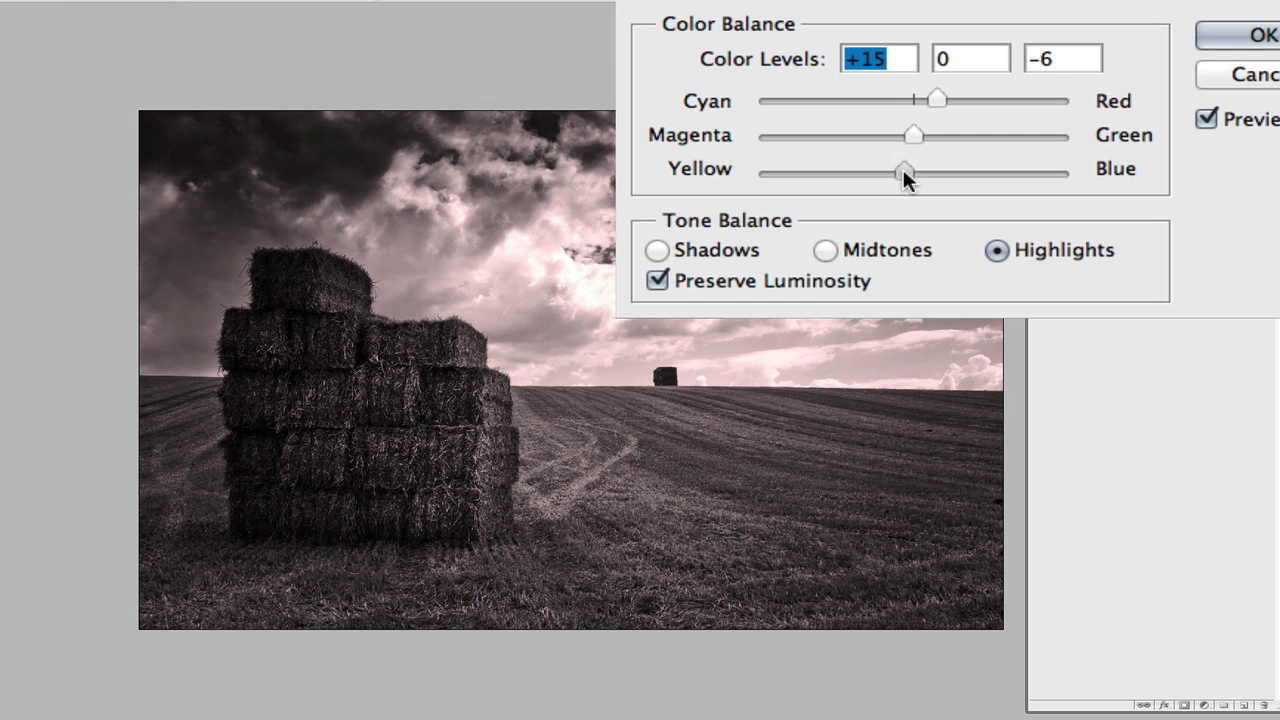
pyautogui.click(902, 172)
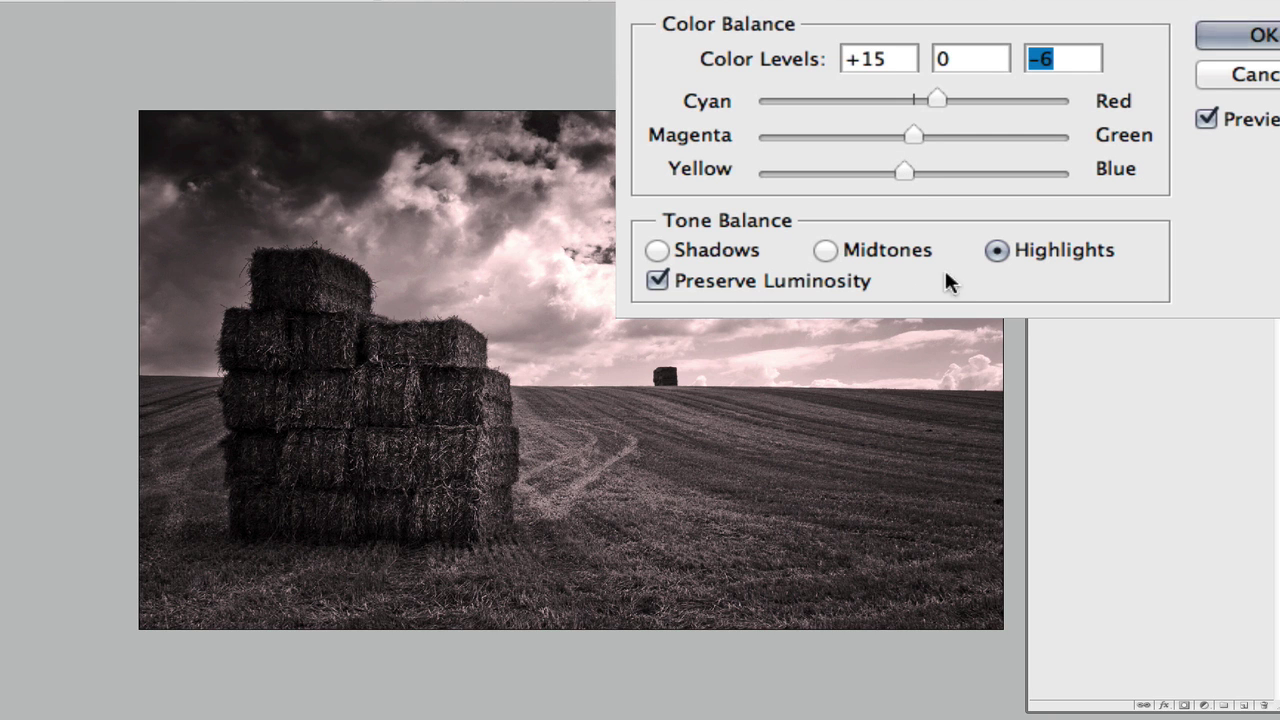
# Step: Shift the Shadows color balance toward blue and slightly toward cyan
pyautogui.click(735, 250)
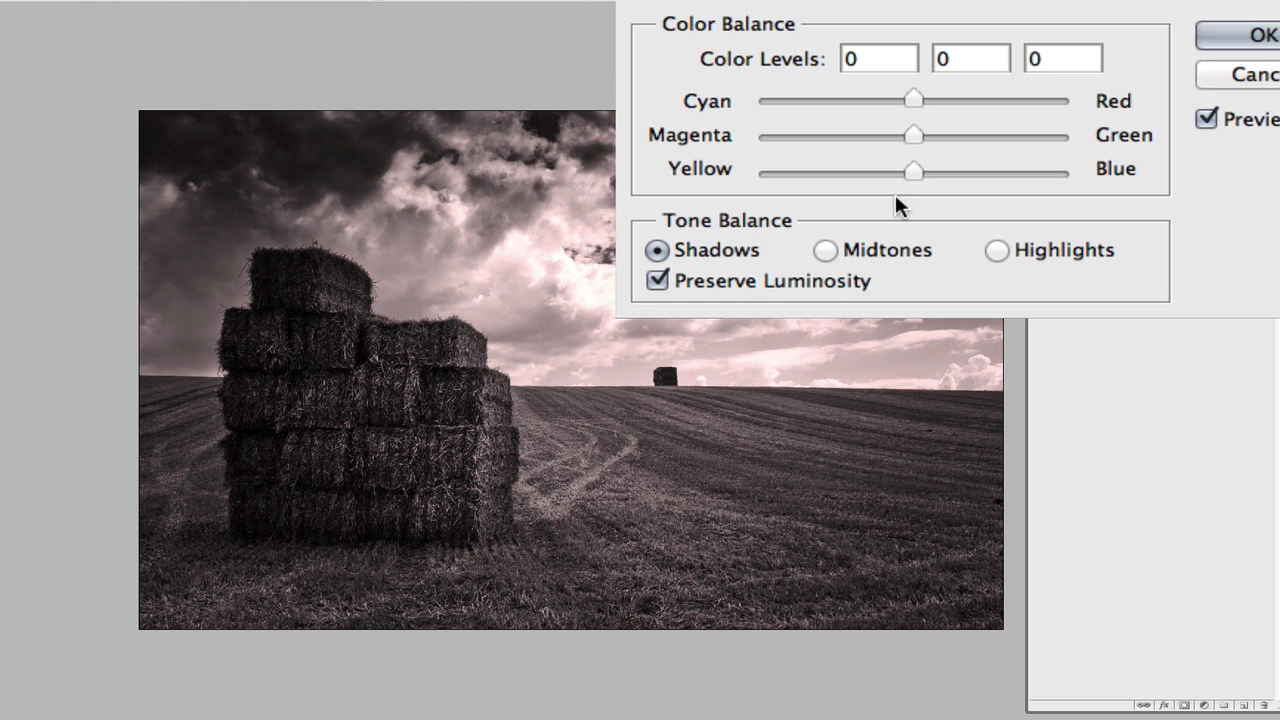
pyautogui.moveTo(913, 168); pyautogui.dragTo(927, 166)
pyautogui.moveTo(909, 99); pyautogui.dragTo(909, 97)
# Step: Try Midtones color levels of -6 toward cyan and +3 toward blue, reset both to 0, and accept the color balance
pyautogui.click(889, 249)
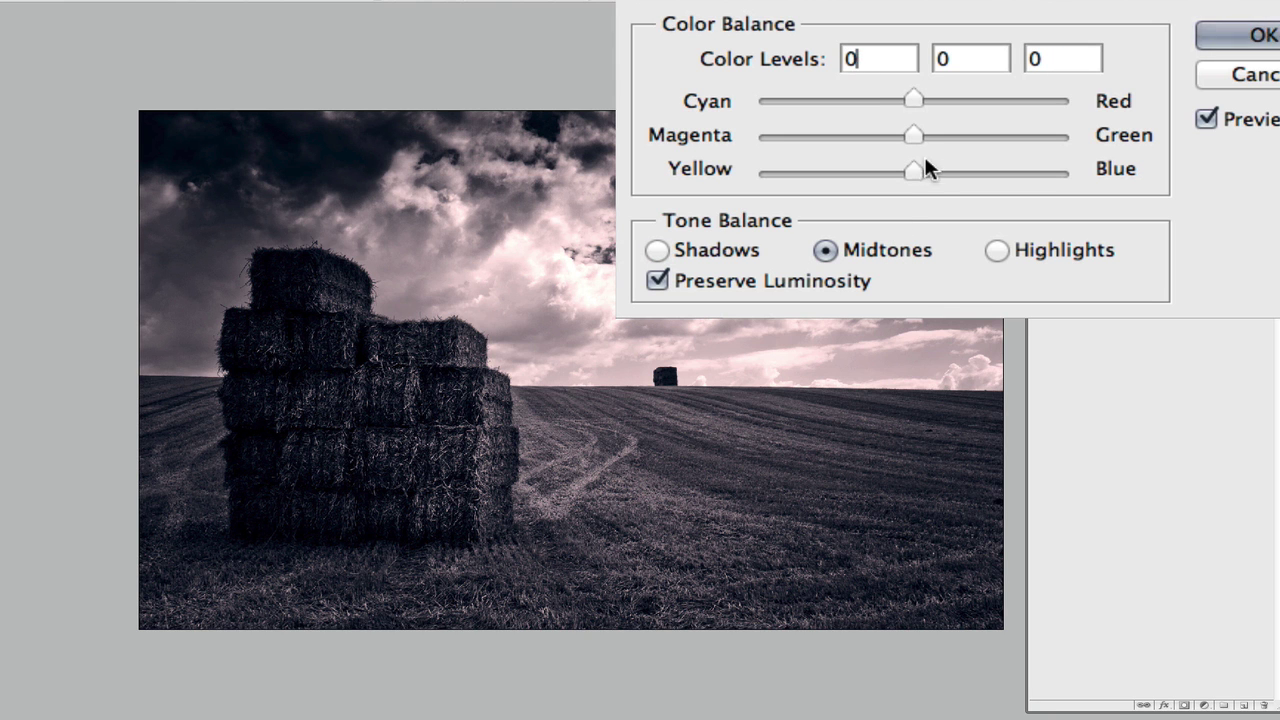
pyautogui.moveTo(914, 172); pyautogui.dragTo(916, 170)
pyautogui.click(903, 100)
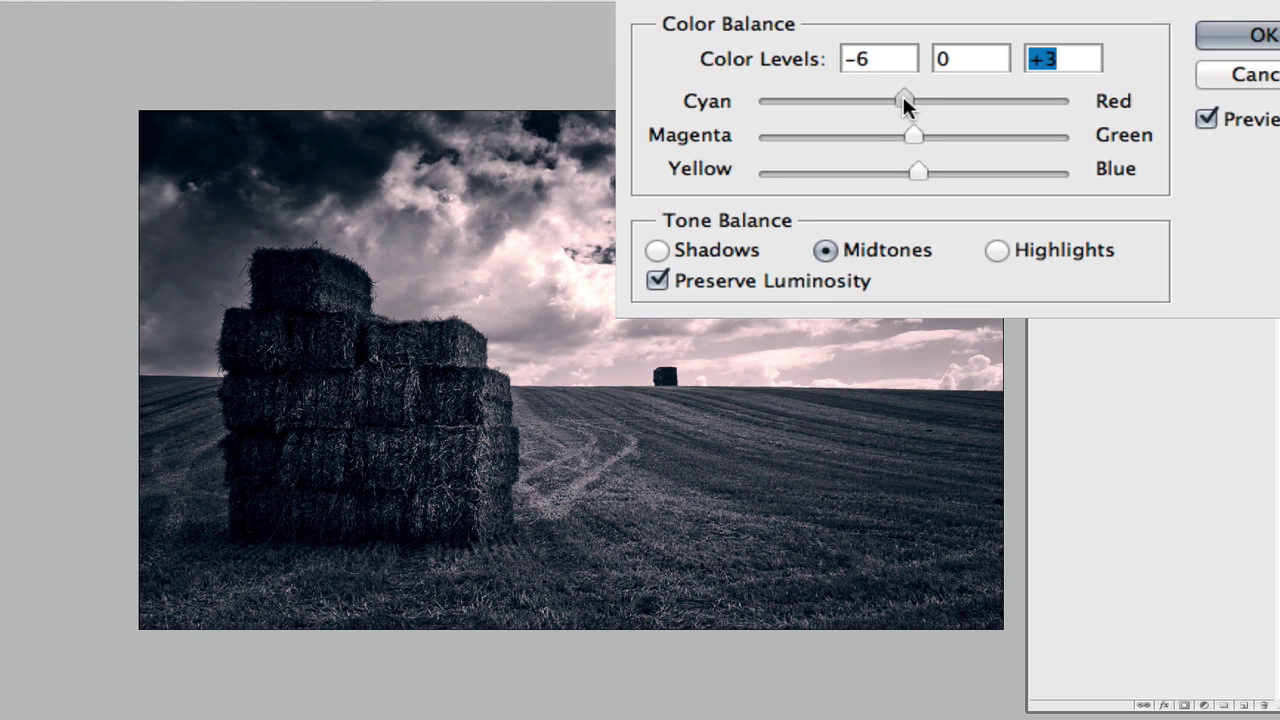
pyautogui.moveTo(903, 99); pyautogui.dragTo(911, 94)
pyautogui.moveTo(924, 171); pyautogui.dragTo(913, 172)
pyautogui.press('Return')
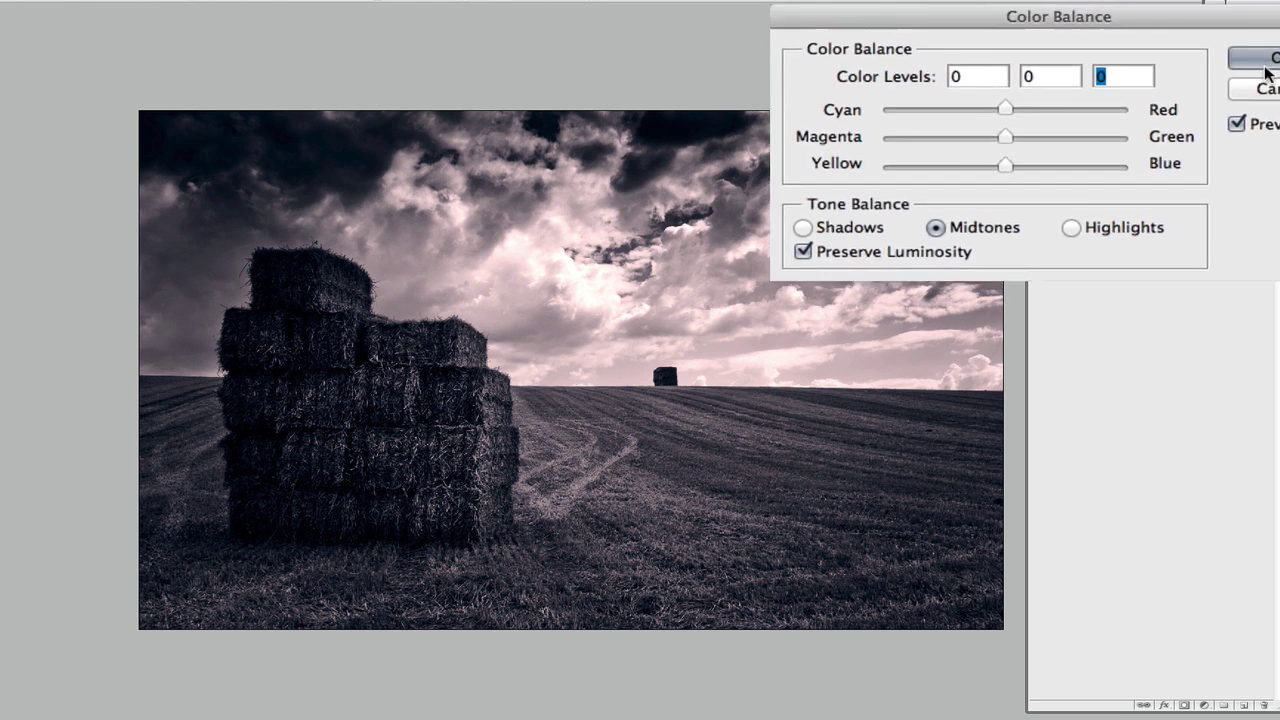
# Step: Toggle the color balance layer's visibility repeatedly to compare the toned and untoned image
pyautogui.click(1038, 67)
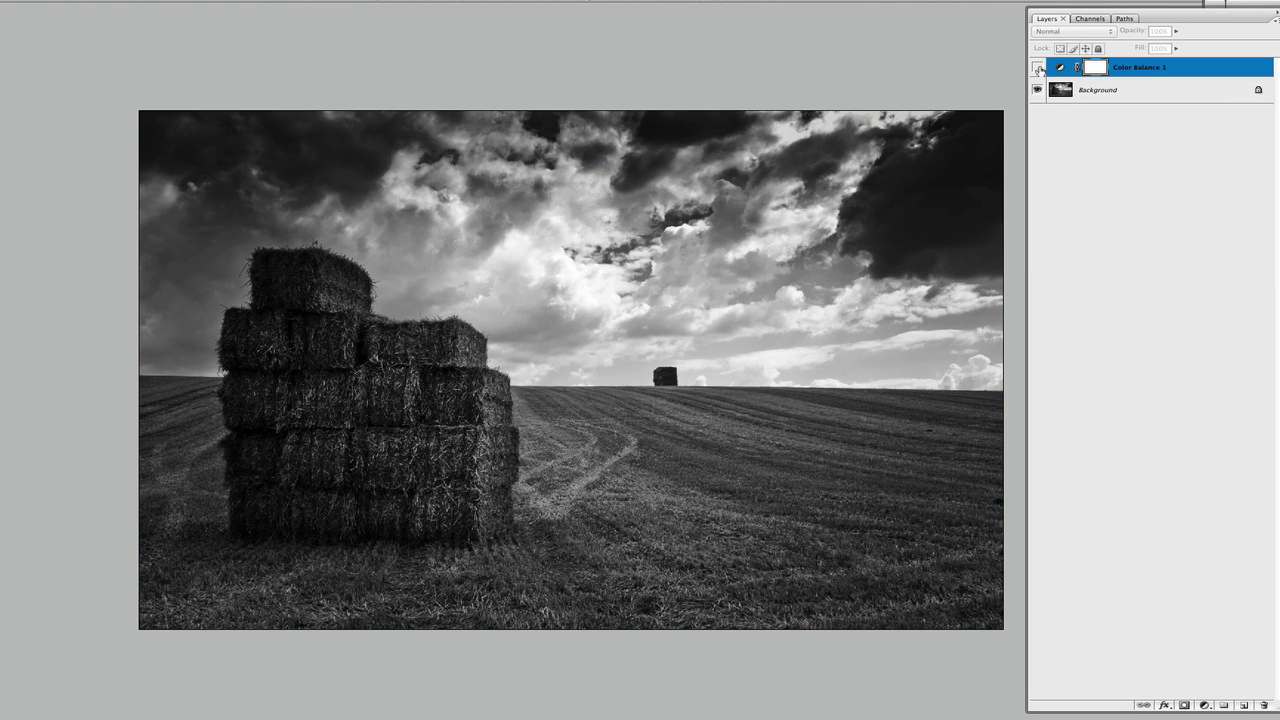
pyautogui.click(1038, 67)
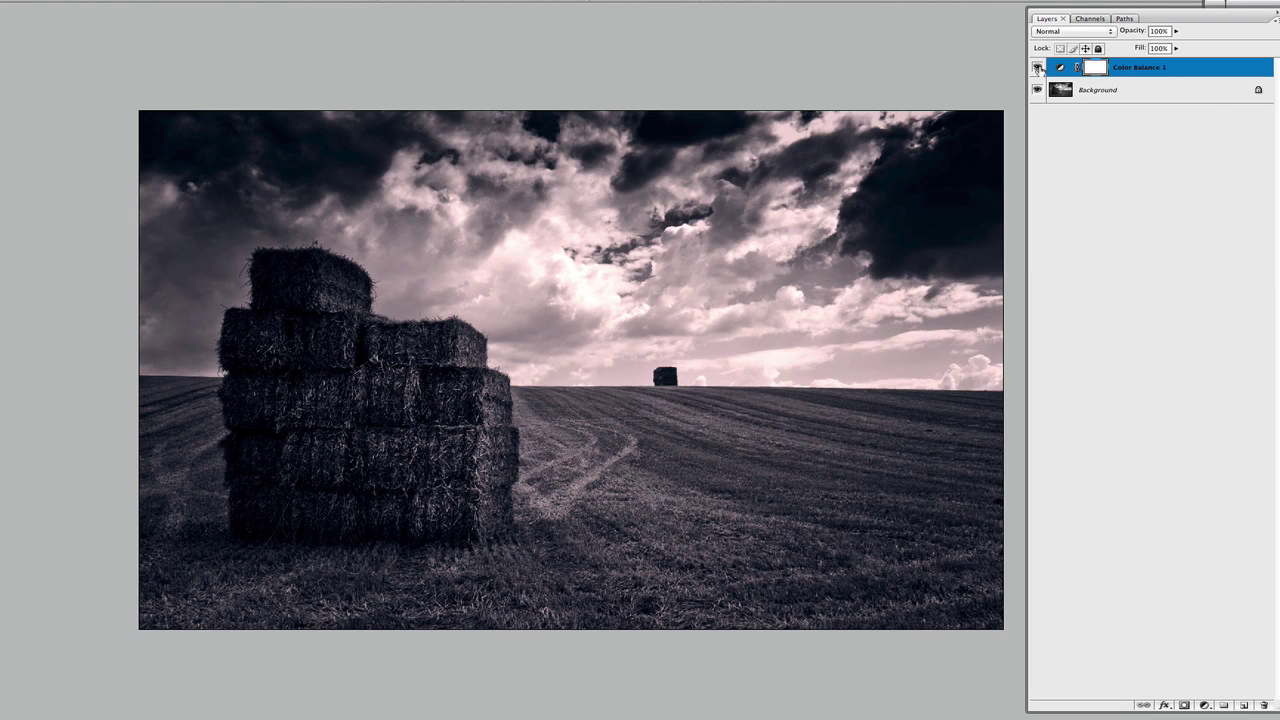
pyautogui.click(1038, 67)
pyautogui.click(1038, 67)
pyautogui.click(1038, 67)
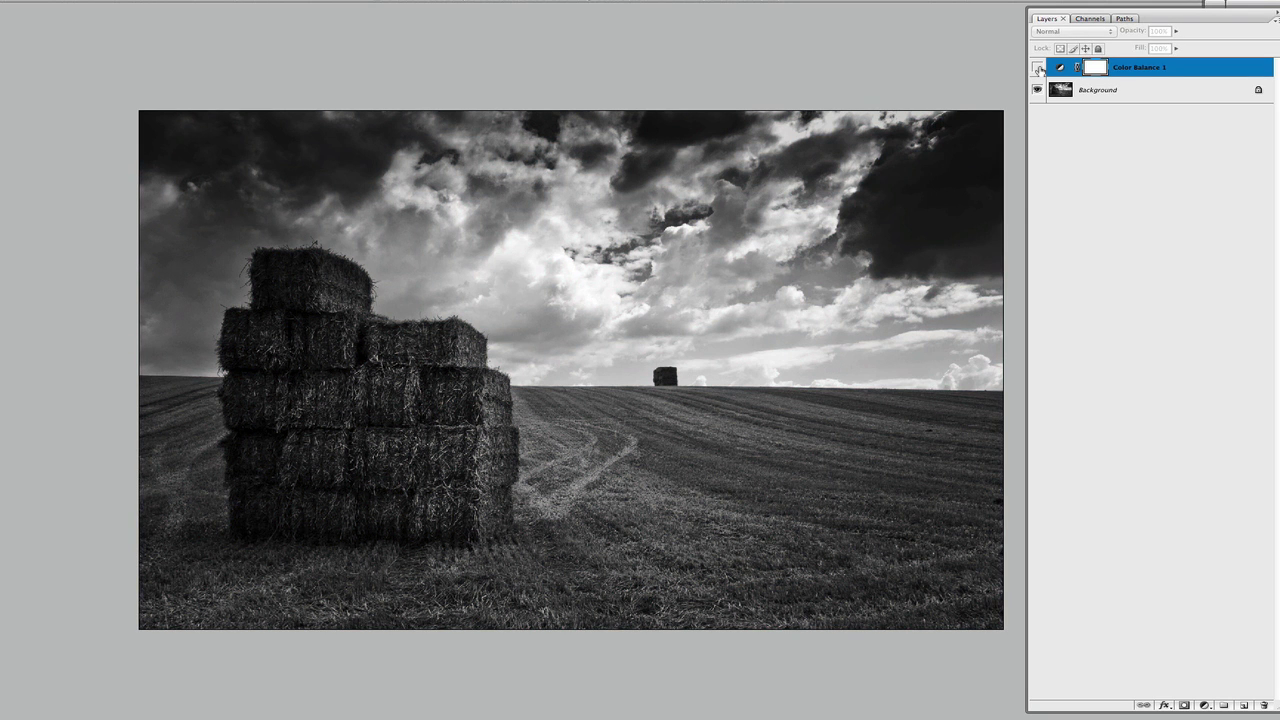
pyautogui.click(1038, 67)
# Step: Set the color balance layer's blending mode to Color and compare the image with the layer hidden and shown
pyautogui.click(1108, 31)
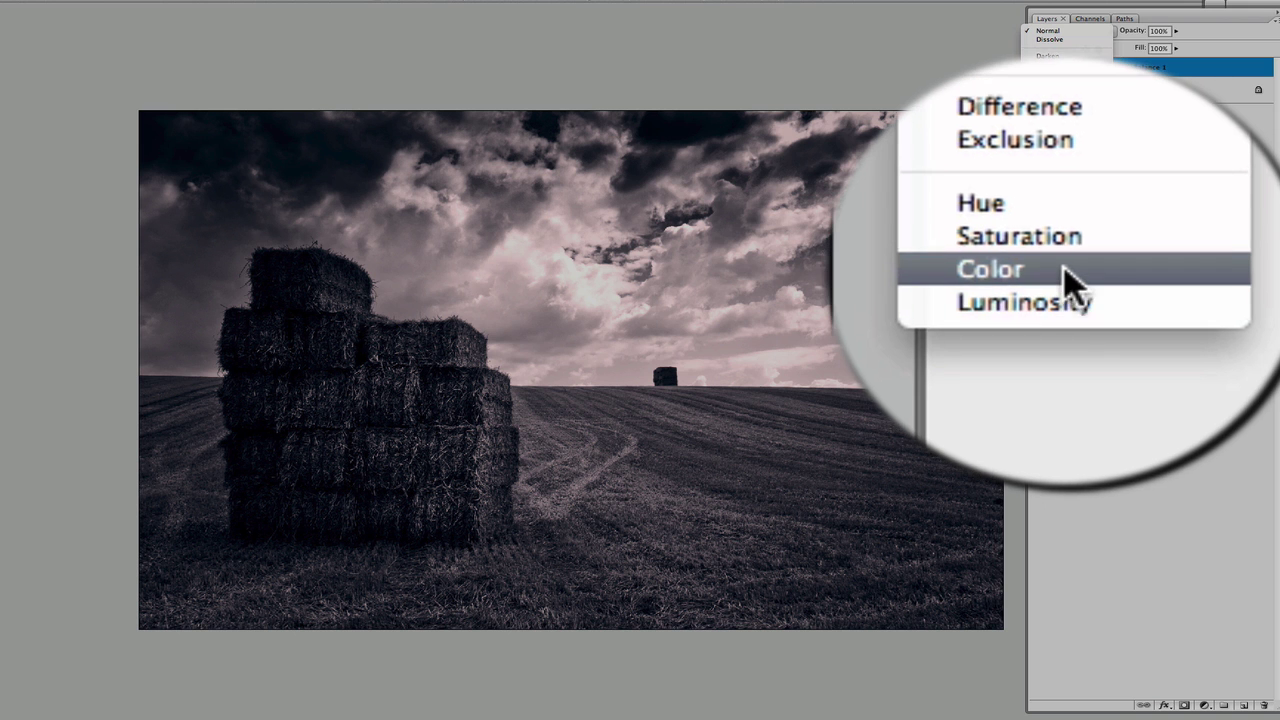
pyautogui.click(1065, 259)
pyautogui.click(1038, 68)
pyautogui.click(1038, 68)
pyautogui.click(1038, 68)
pyautogui.click(1038, 68)
pyautogui.click(1038, 68)
pyautogui.click(1038, 68)
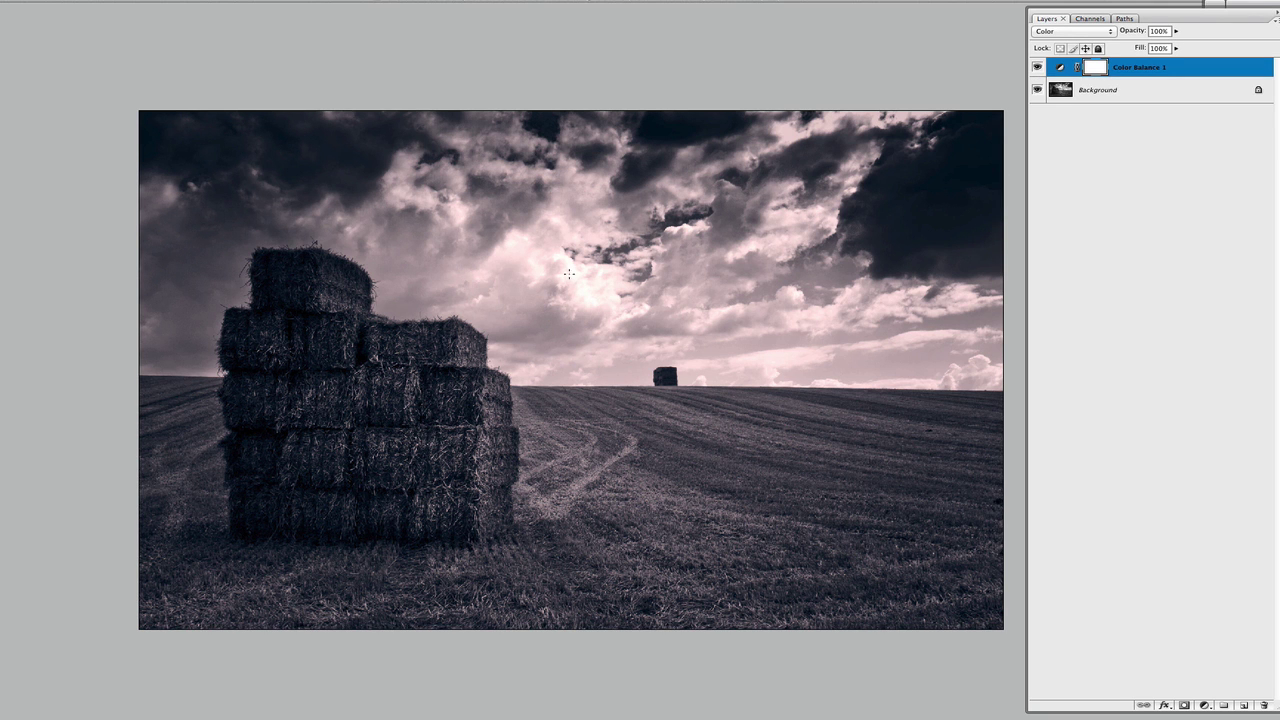
pyautogui.click(1038, 68)
pyautogui.click(1038, 68)
# Step: Delete the color balance layer and add a Curves adjustment layer above the Background
pyautogui.moveTo(1259, 653); pyautogui.dragTo(1264, 705)
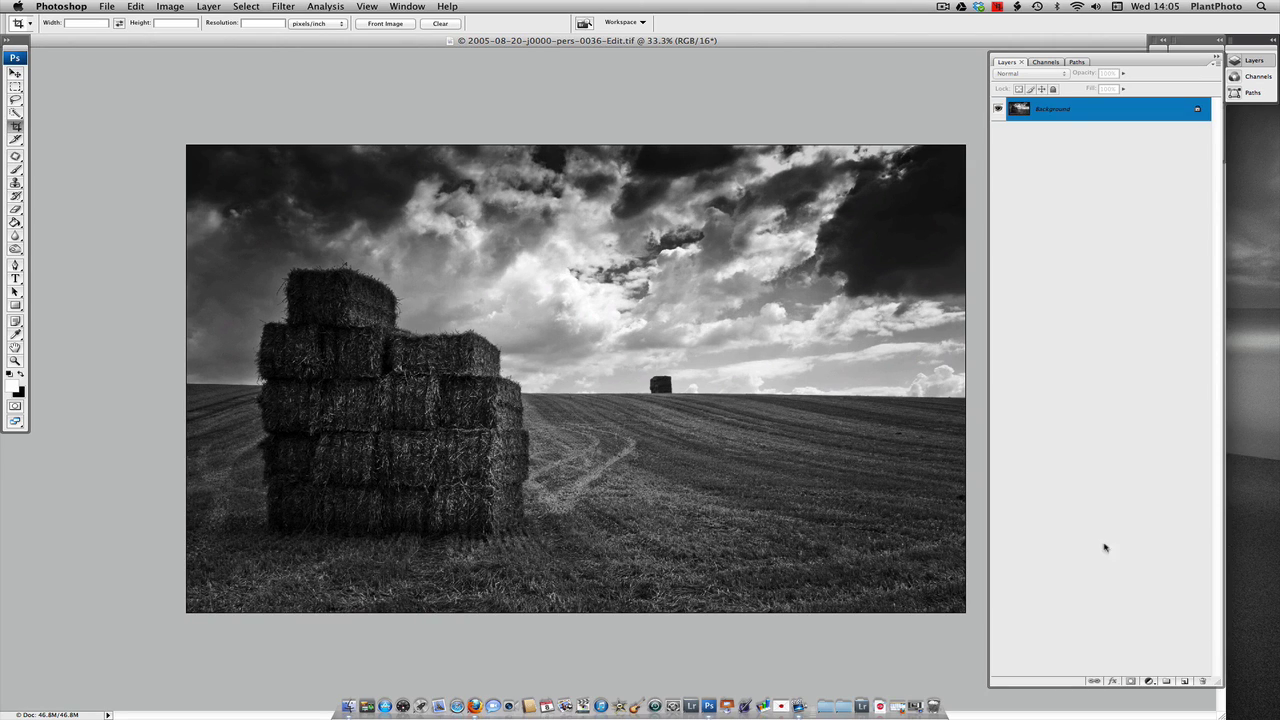
pyautogui.click(1149, 681)
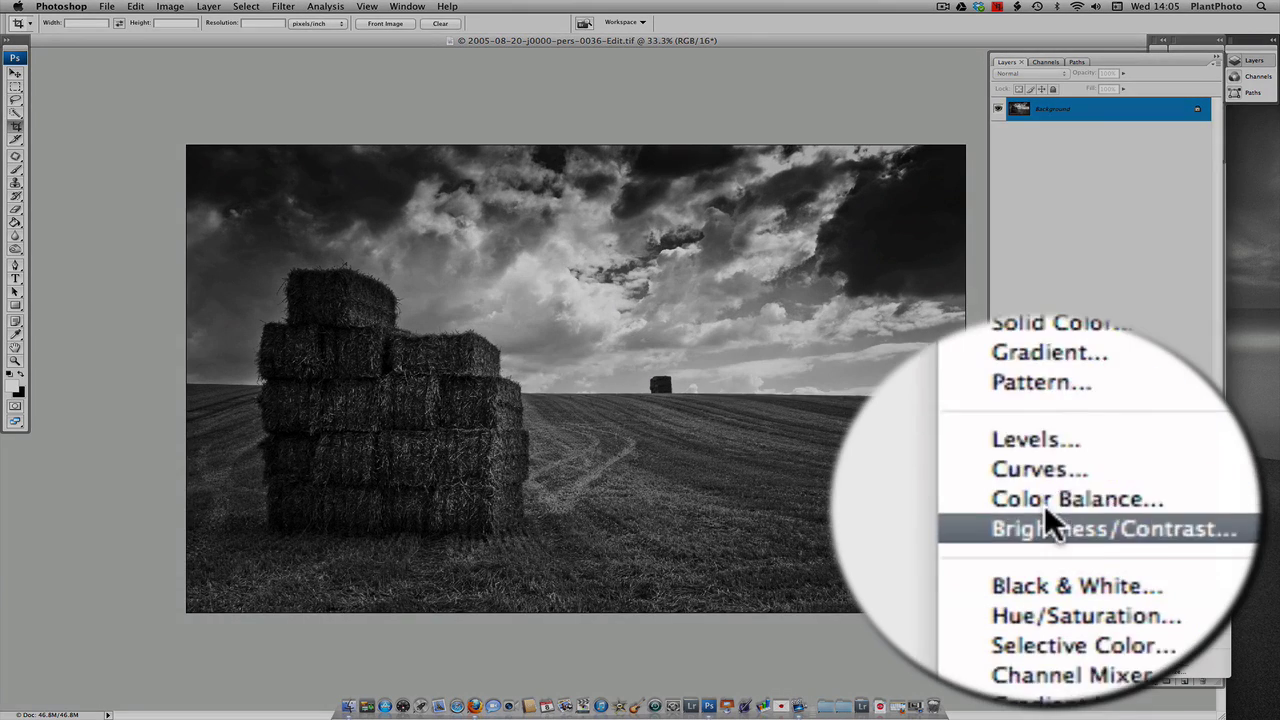
pyautogui.click(1162, 561)
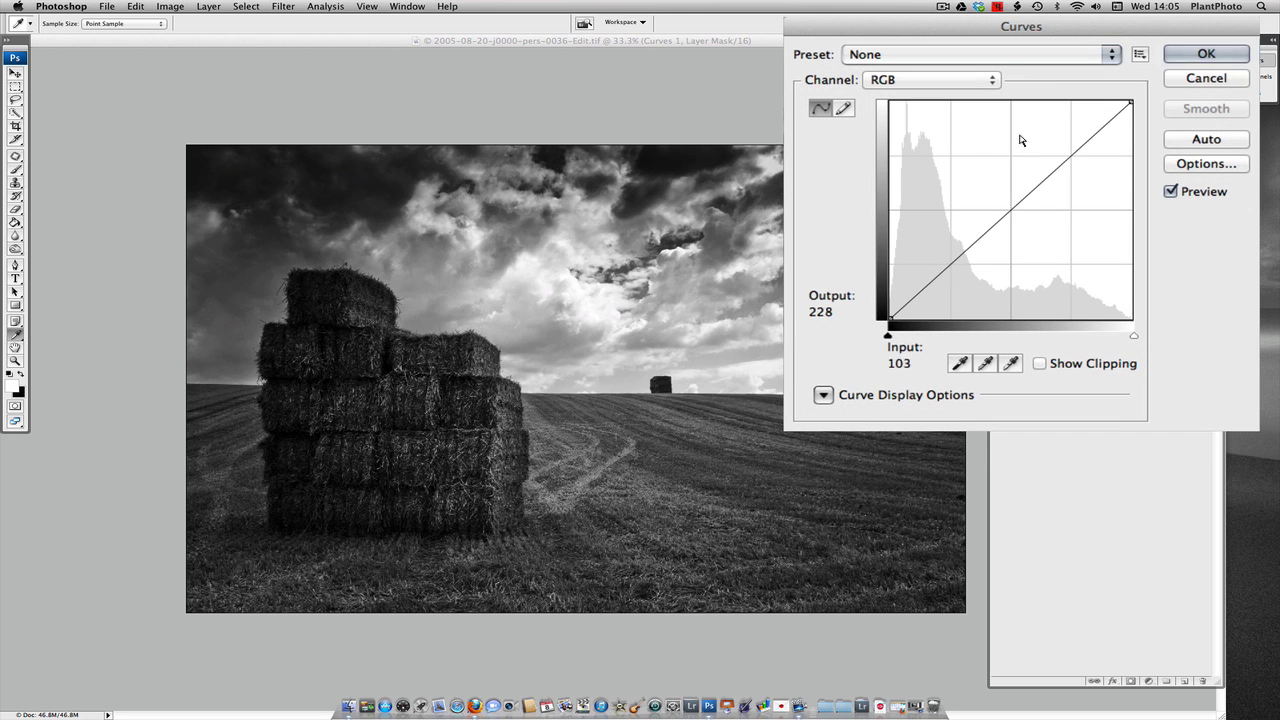
# Step: Anchor the Red channel curve at input 63 and at its midpoint, and raise its highlights to output 201 at input 190
pyautogui.click(943, 84)
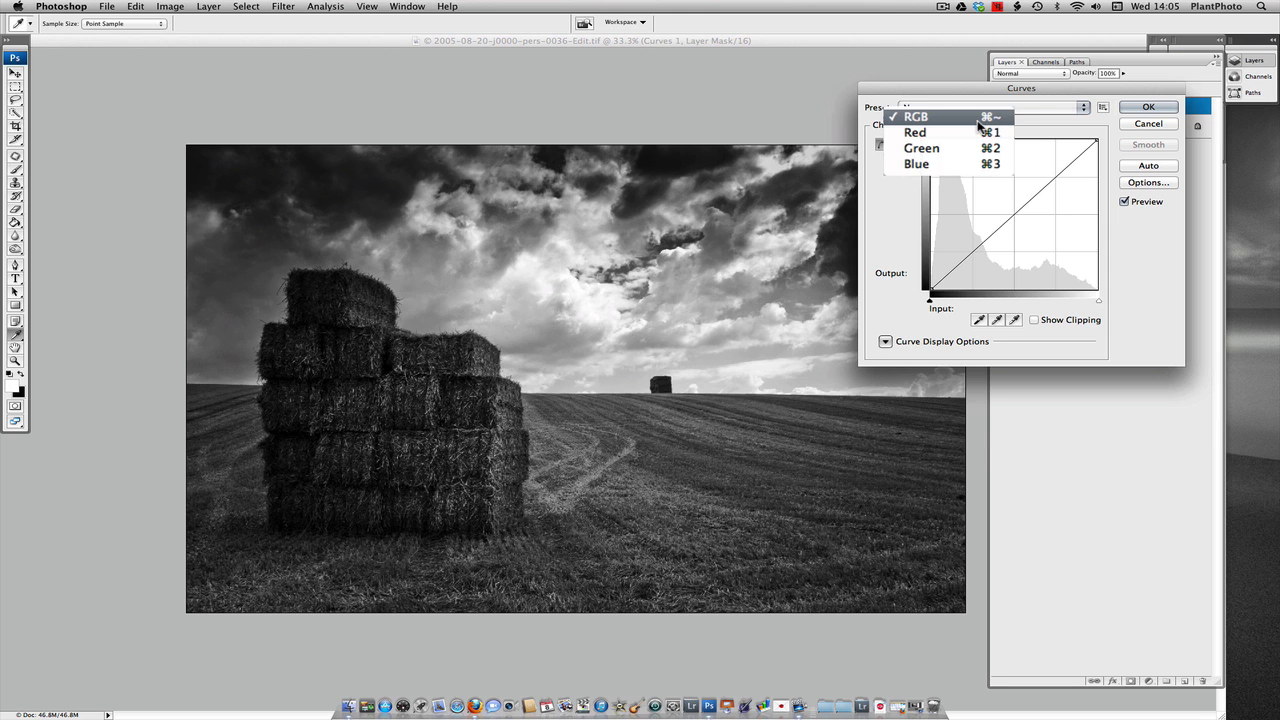
pyautogui.click(979, 135)
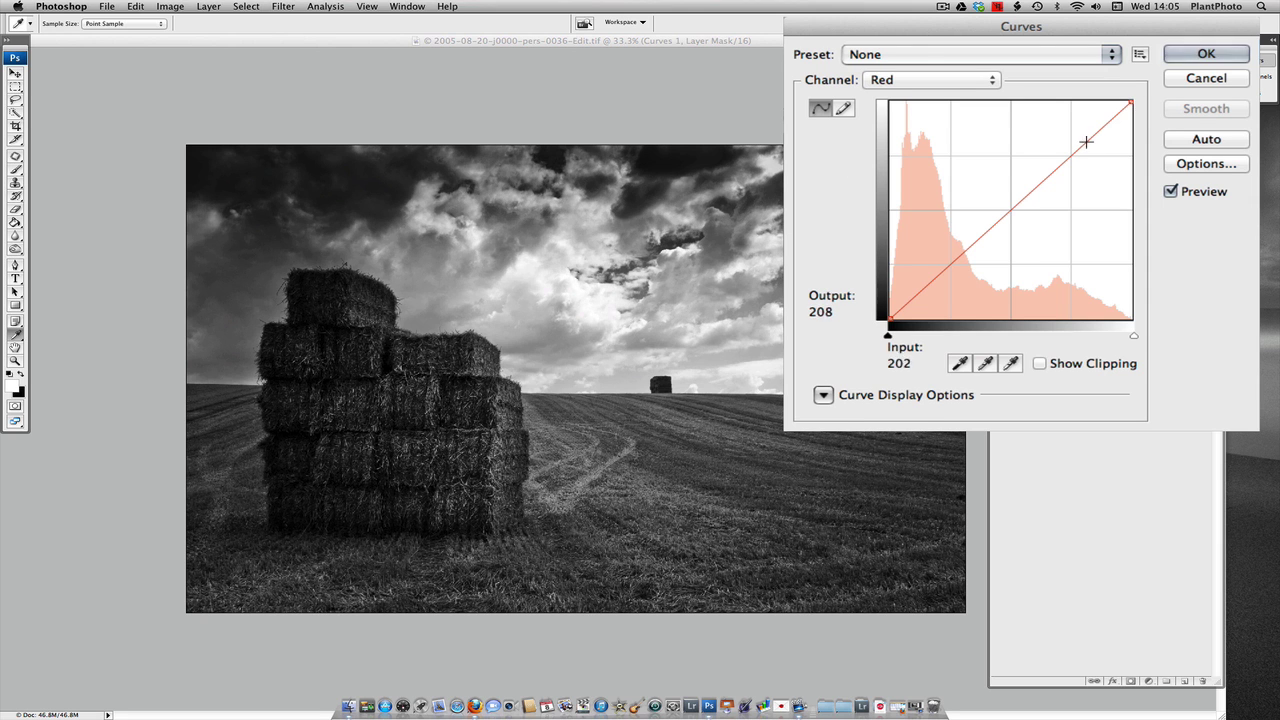
pyautogui.click(949, 264)
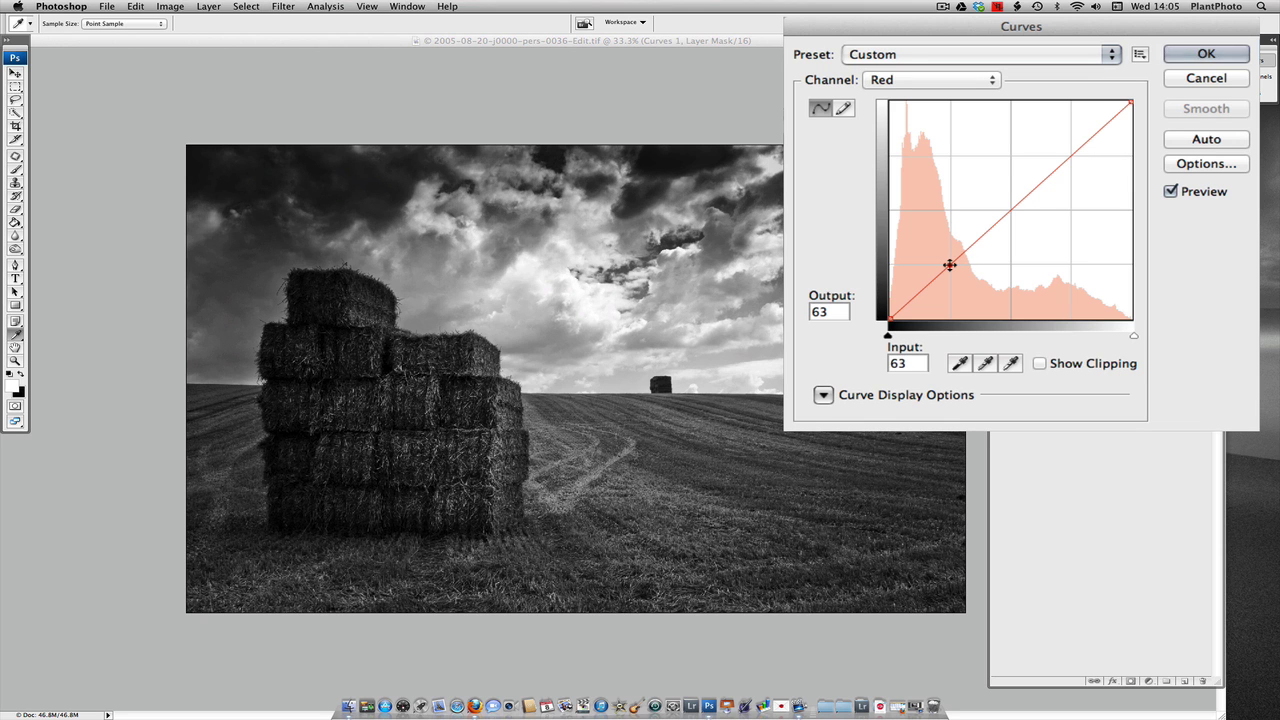
pyautogui.click(1011, 210)
pyautogui.moveTo(1071, 155); pyautogui.dragTo(1070, 148)
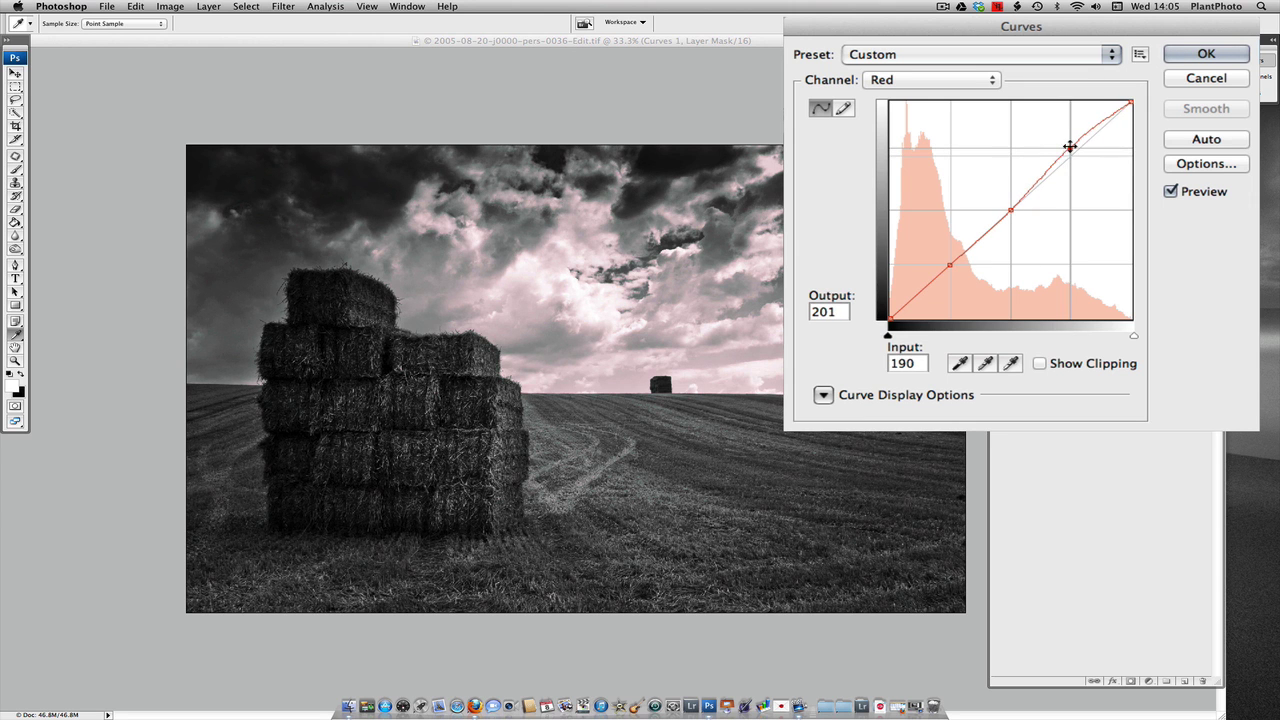
# Step: Add a Red curve point at input 239, output 246, and reposition the middle point to input 121, output 123
pyautogui.click(1117, 109)
pyautogui.moveTo(1117, 109); pyautogui.dragTo(1116, 109)
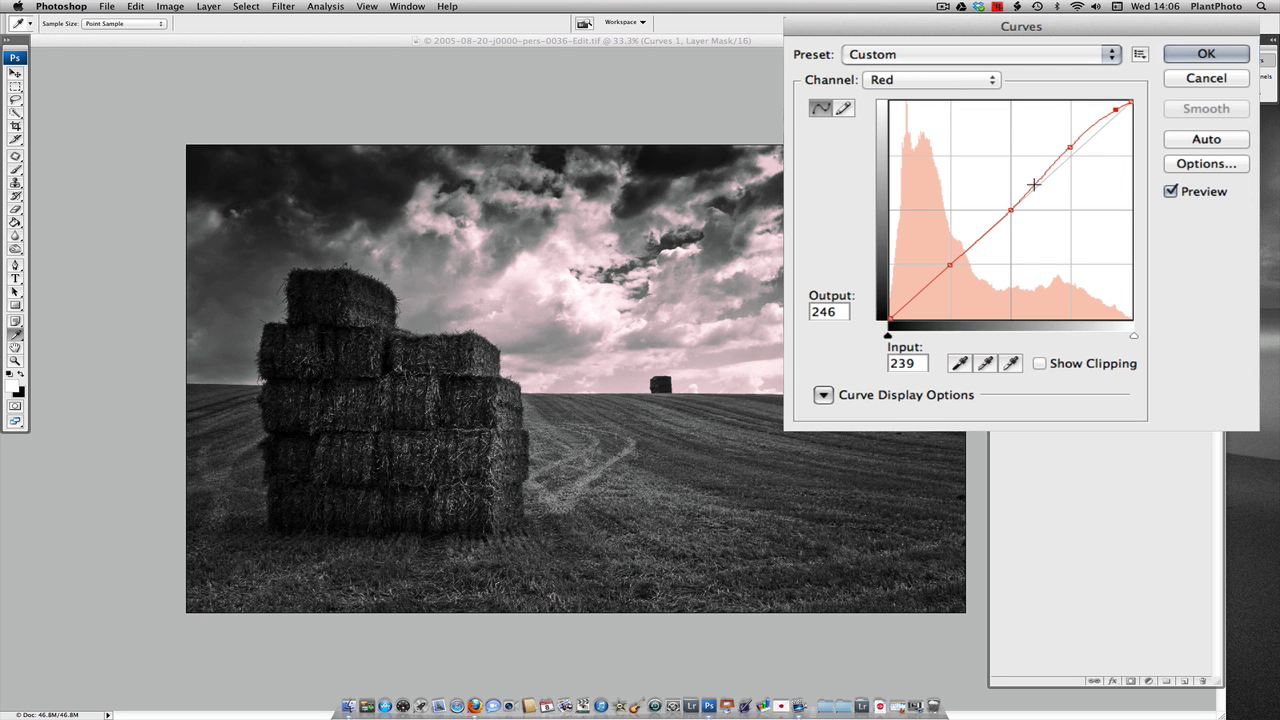
pyautogui.moveTo(1011, 210); pyautogui.dragTo(1010, 207)
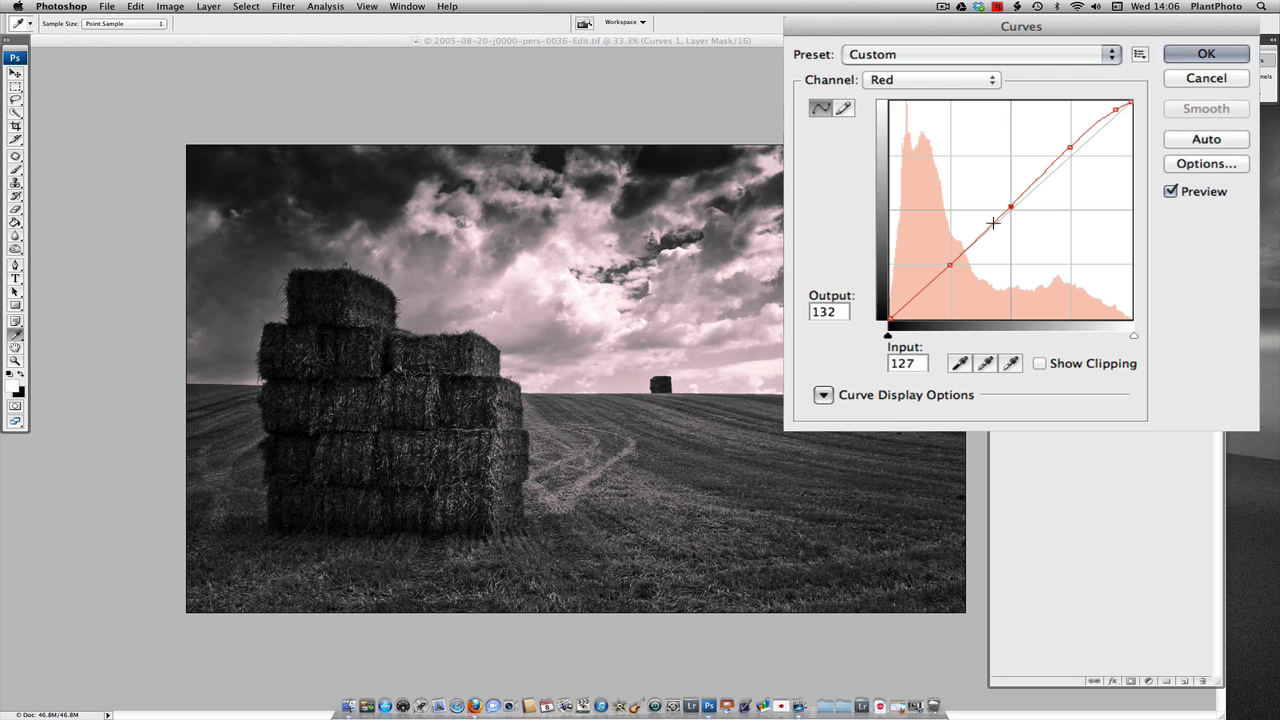
pyautogui.moveTo(1009, 209); pyautogui.dragTo(1005, 213)
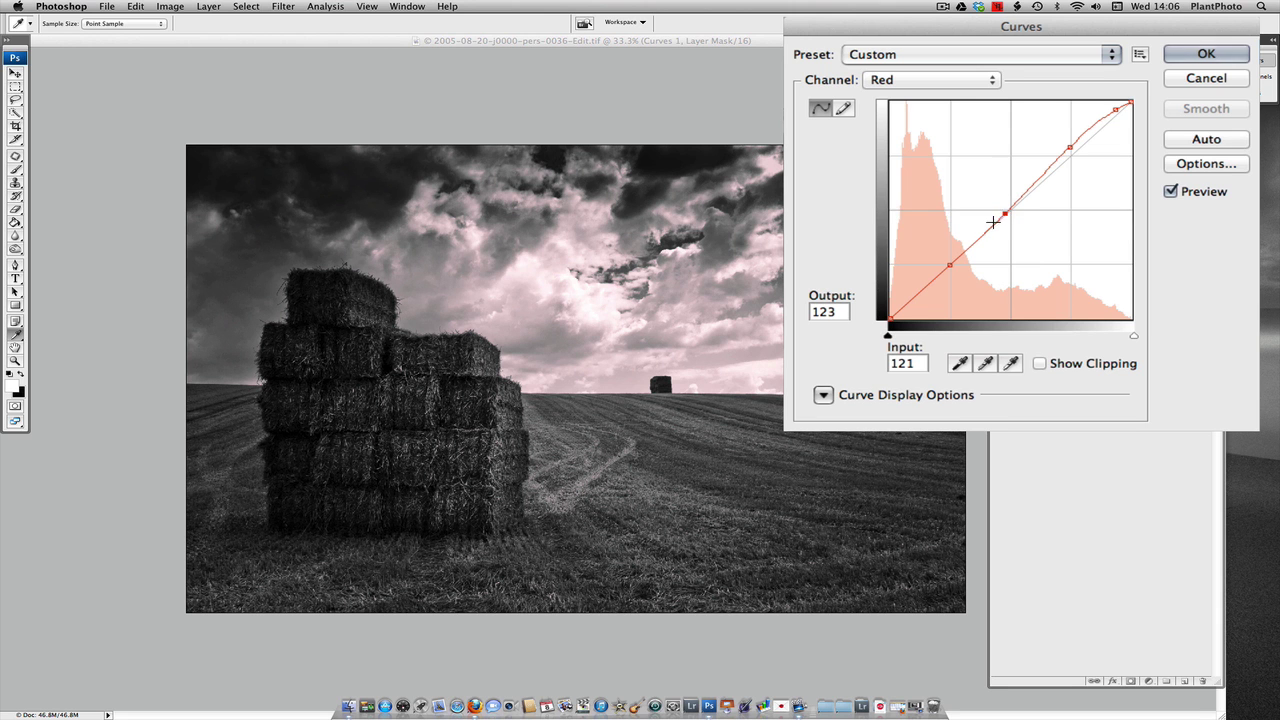
# Step: Anchor the Blue channel curve at input 63, output 64 and at its midpoint, and pull its highlights slightly down
pyautogui.click(972, 127)
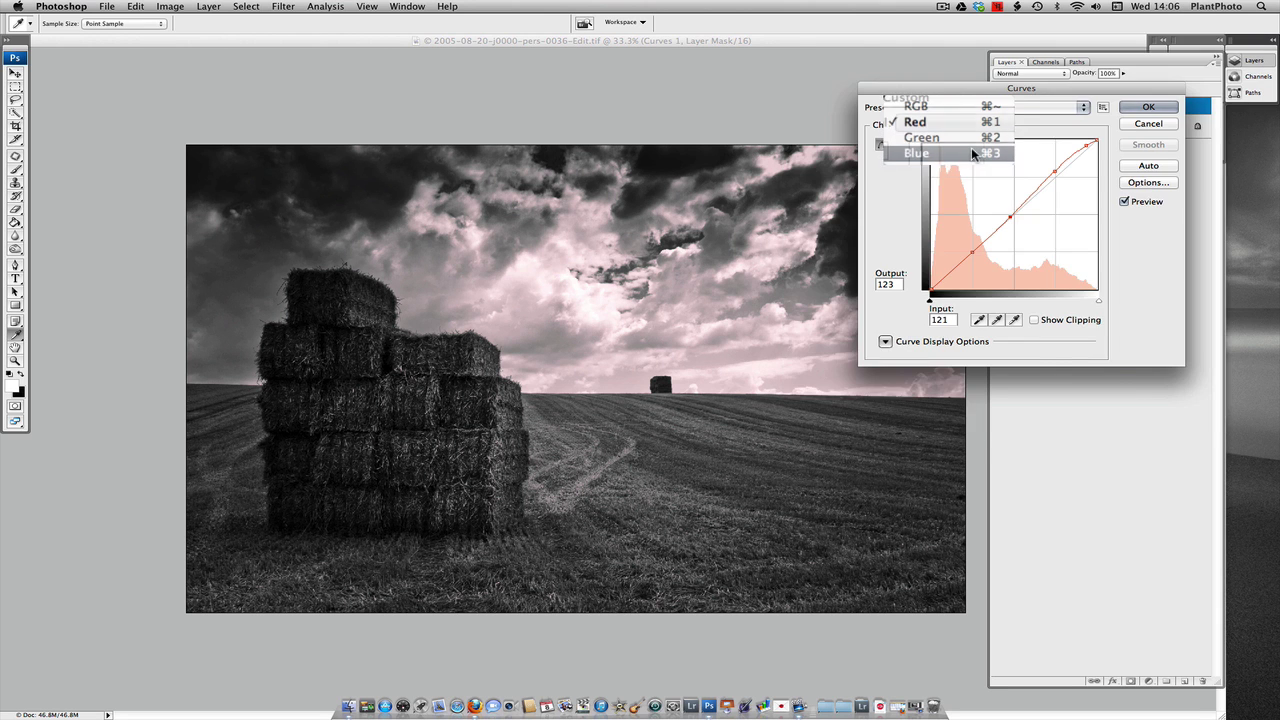
pyautogui.click(968, 153)
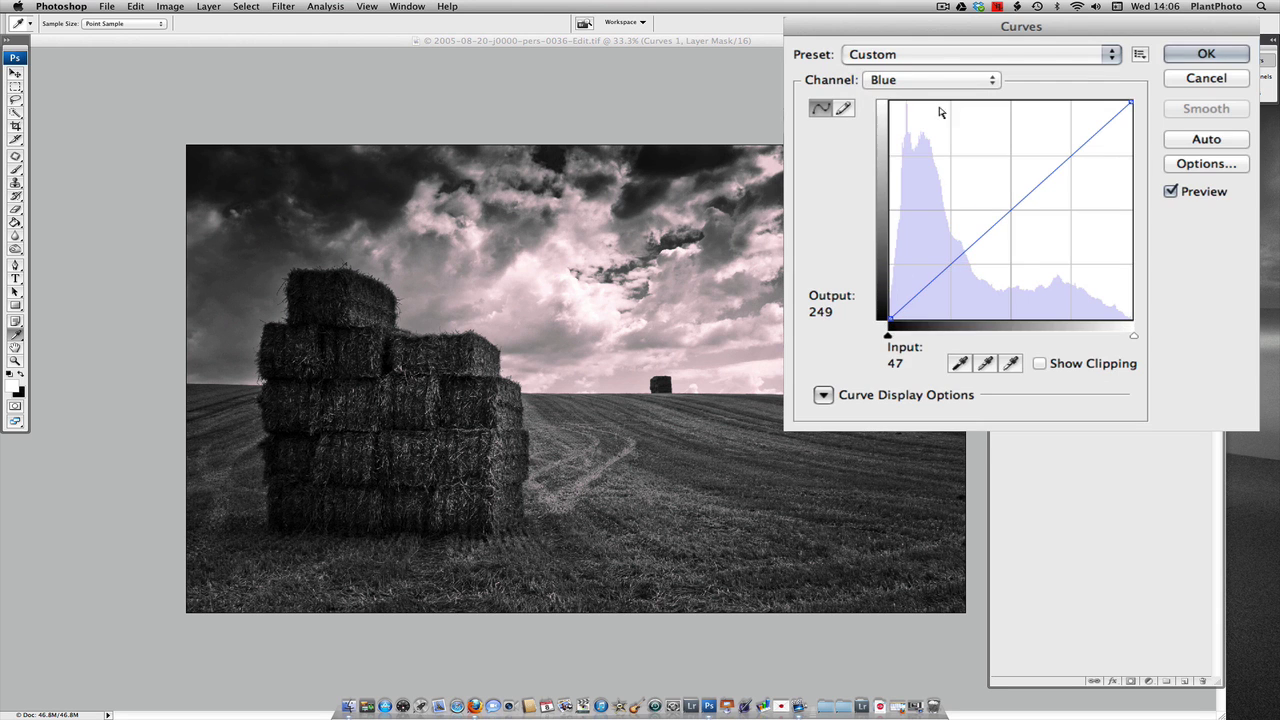
pyautogui.click(952, 262)
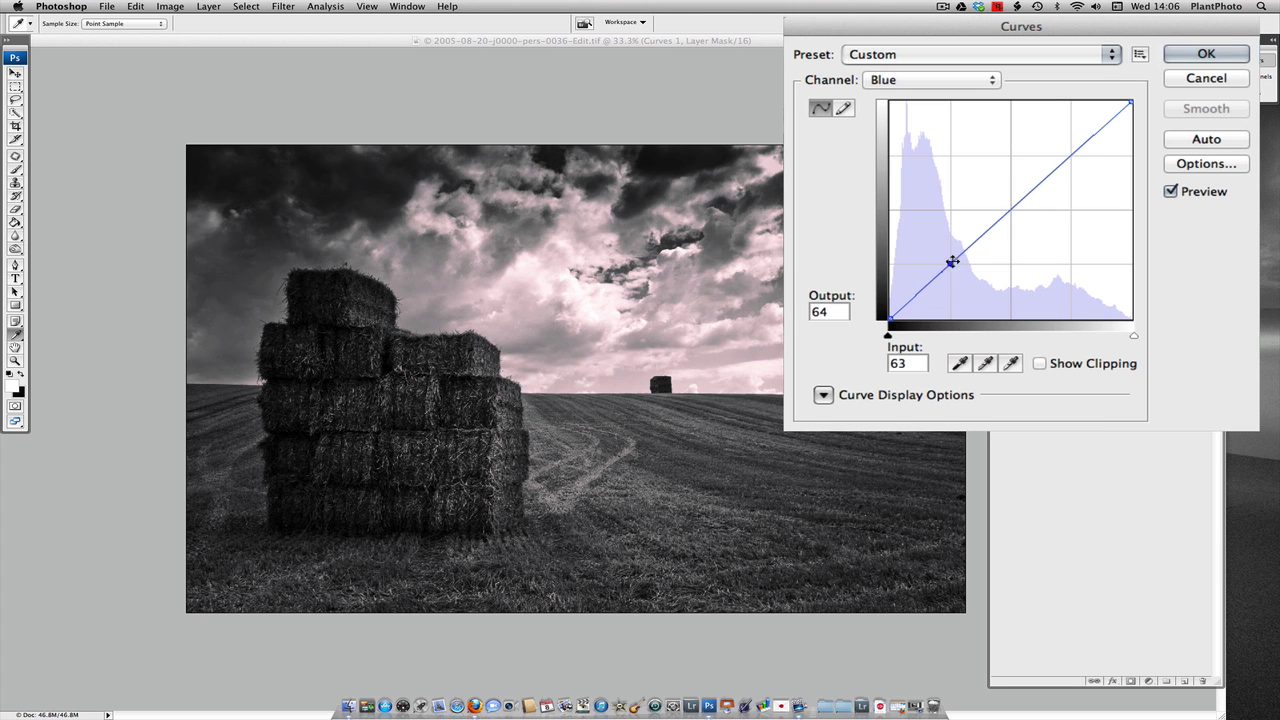
pyautogui.click(1011, 210)
pyautogui.click(1074, 150)
pyautogui.moveTo(1074, 150)
pyautogui.mouseDown()
pyautogui.moveTo(1104, 149)
pyautogui.moveTo(1090, 143)
pyautogui.mouseUp()
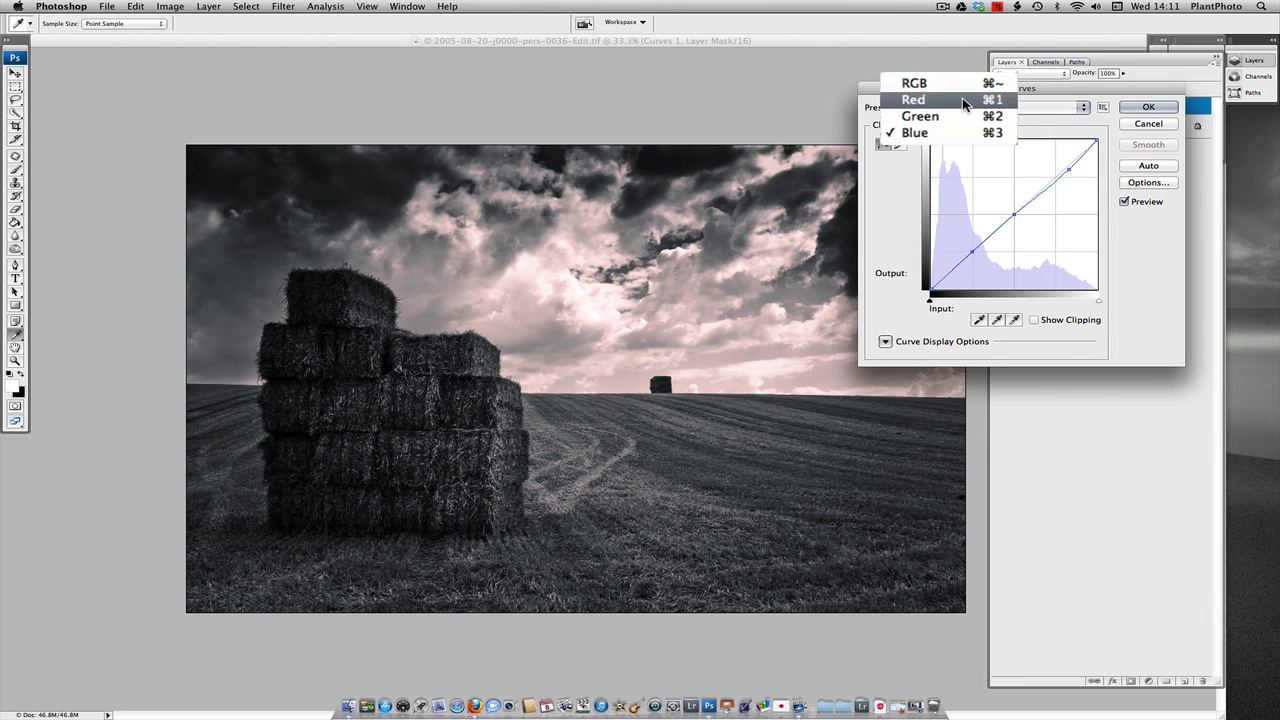
# Step: Lower the Red curve's shadows to output 41 at input 47, and lift the Blue curve's shadows with a point at input 59, output 61
pyautogui.click(958, 100)
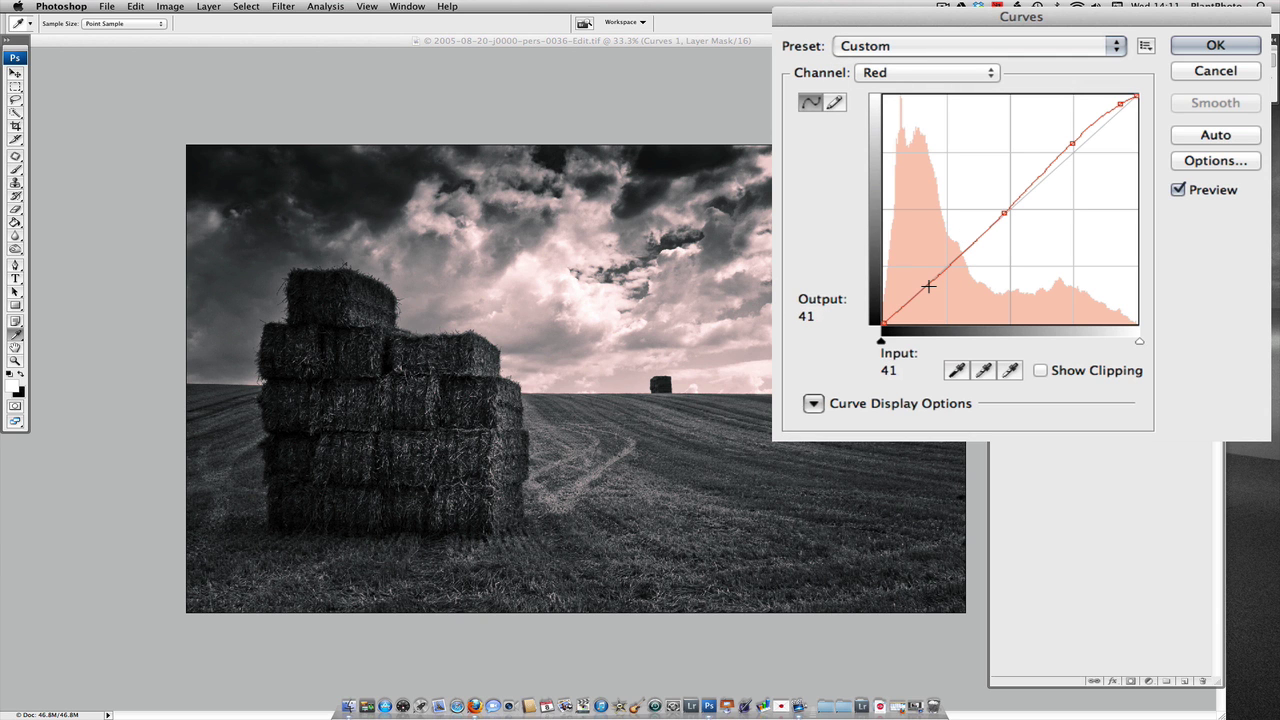
pyautogui.moveTo(929, 286); pyautogui.dragTo(931, 286)
pyautogui.click(971, 119)
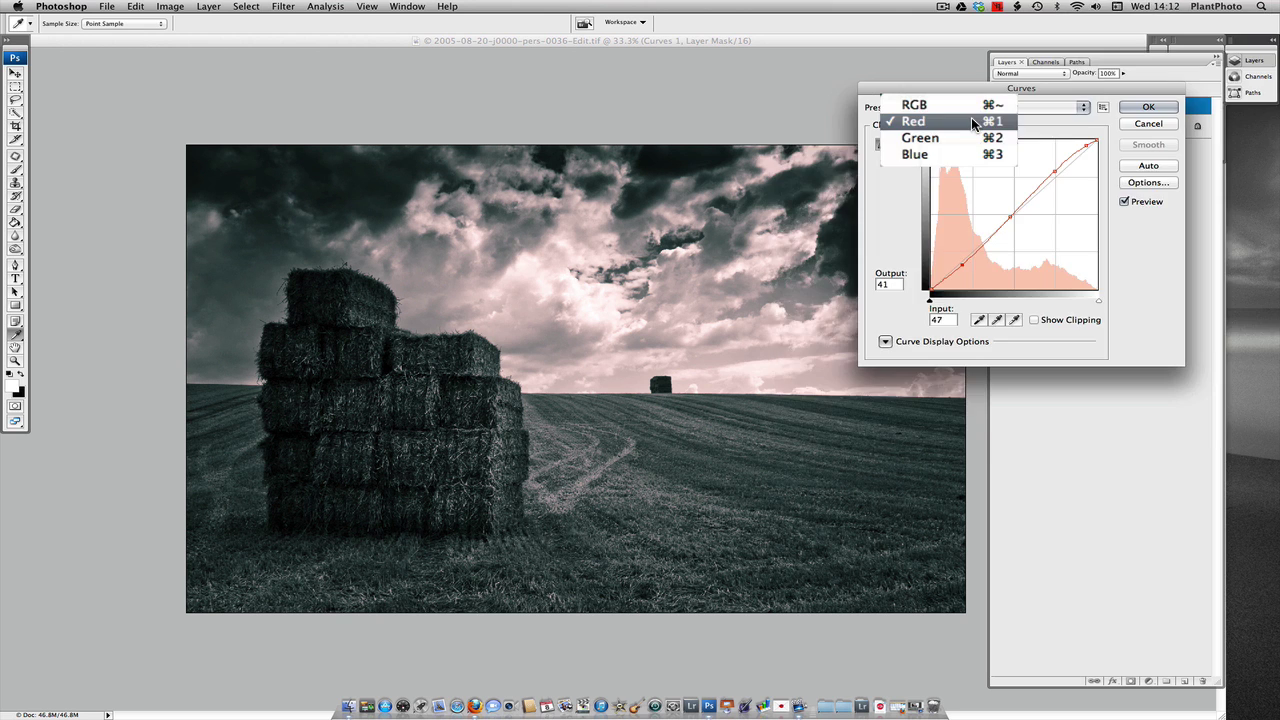
pyautogui.click(971, 153)
pyautogui.click(971, 254)
pyautogui.moveTo(971, 254); pyautogui.dragTo(942, 269)
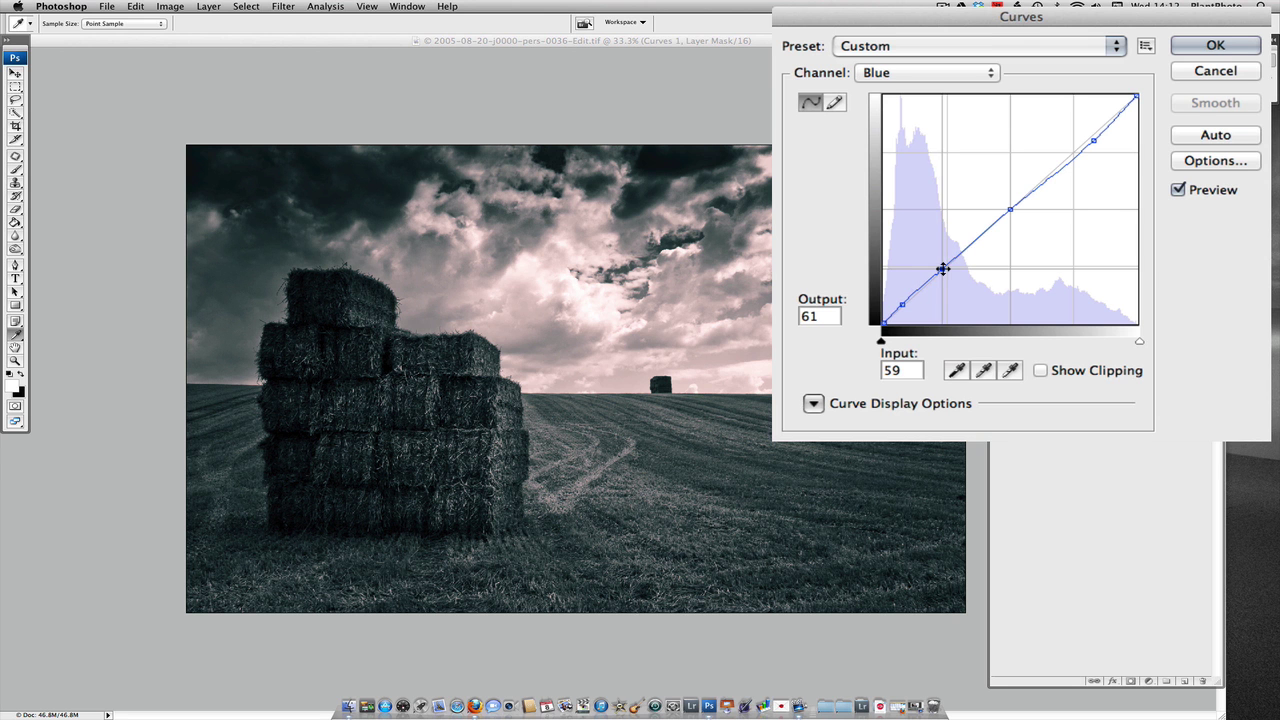
# Step: Try raising the Green curve's shadows to output 21 at input 18, and return the Green curve to a straight line
pyautogui.click(898, 72)
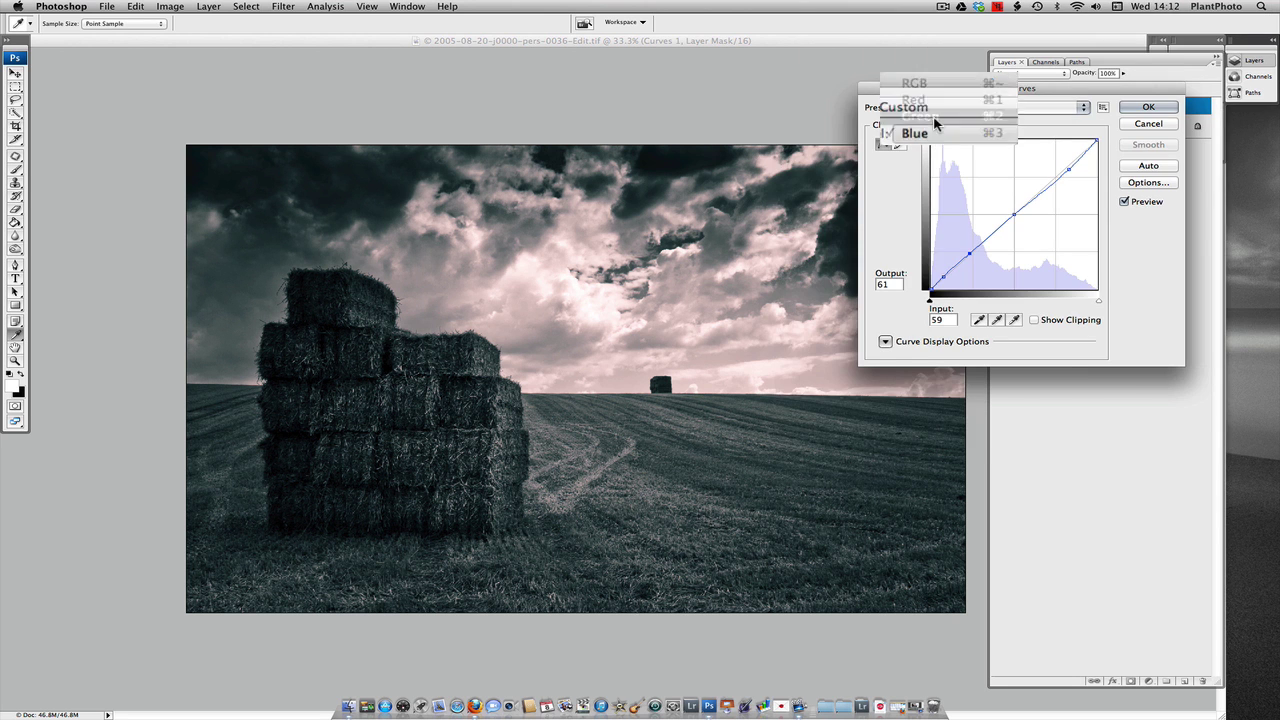
pyautogui.click(935, 117)
pyautogui.click(904, 308)
pyautogui.moveTo(904, 308); pyautogui.dragTo(902, 305)
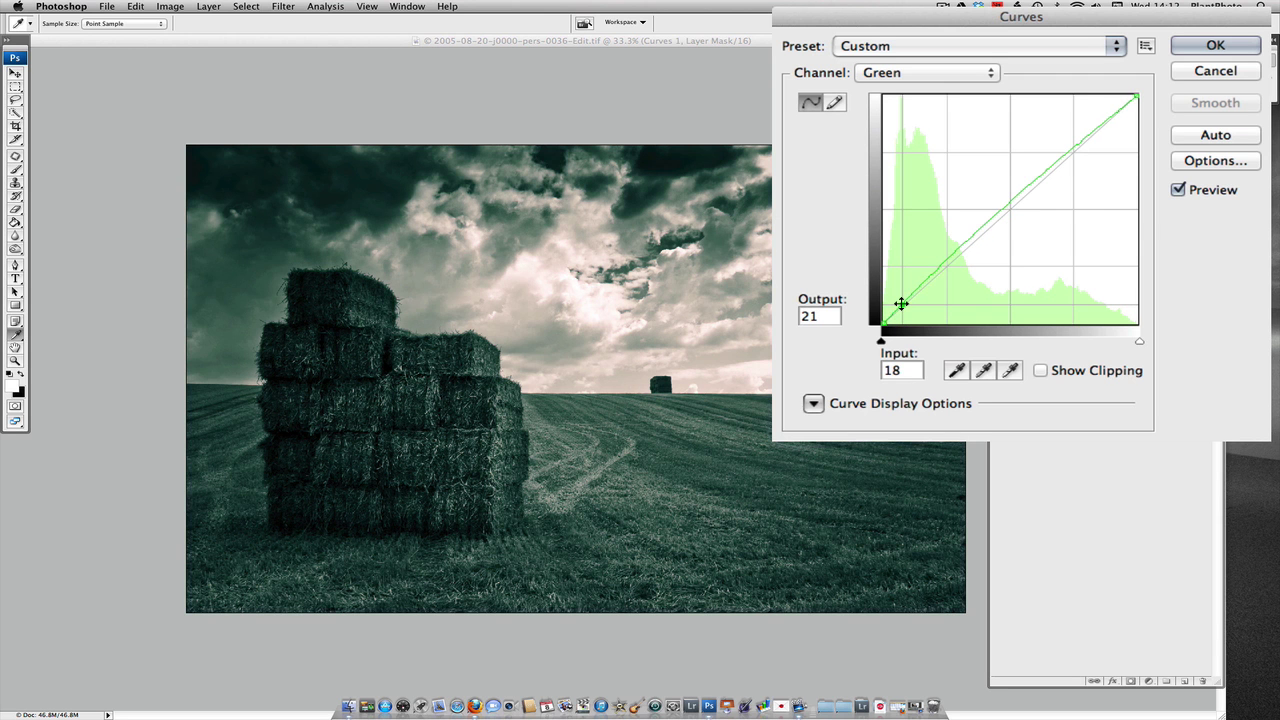
pyautogui.moveTo(901, 303); pyautogui.dragTo(902, 305)
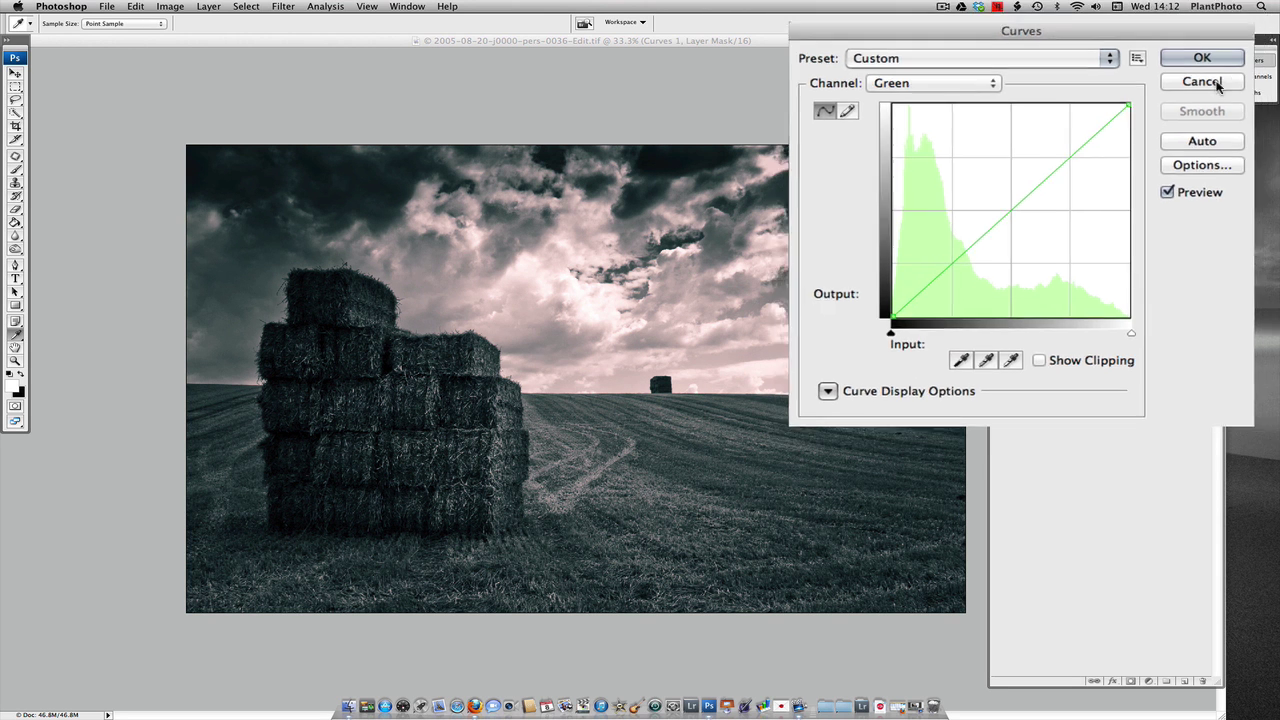
# Step: Accept the curves adjustment and compare the image with the curves layer hidden and shown
pyautogui.click(1133, 108)
pyautogui.click(998, 106)
pyautogui.click(998, 106)
pyautogui.click(998, 106)
pyautogui.click(998, 106)
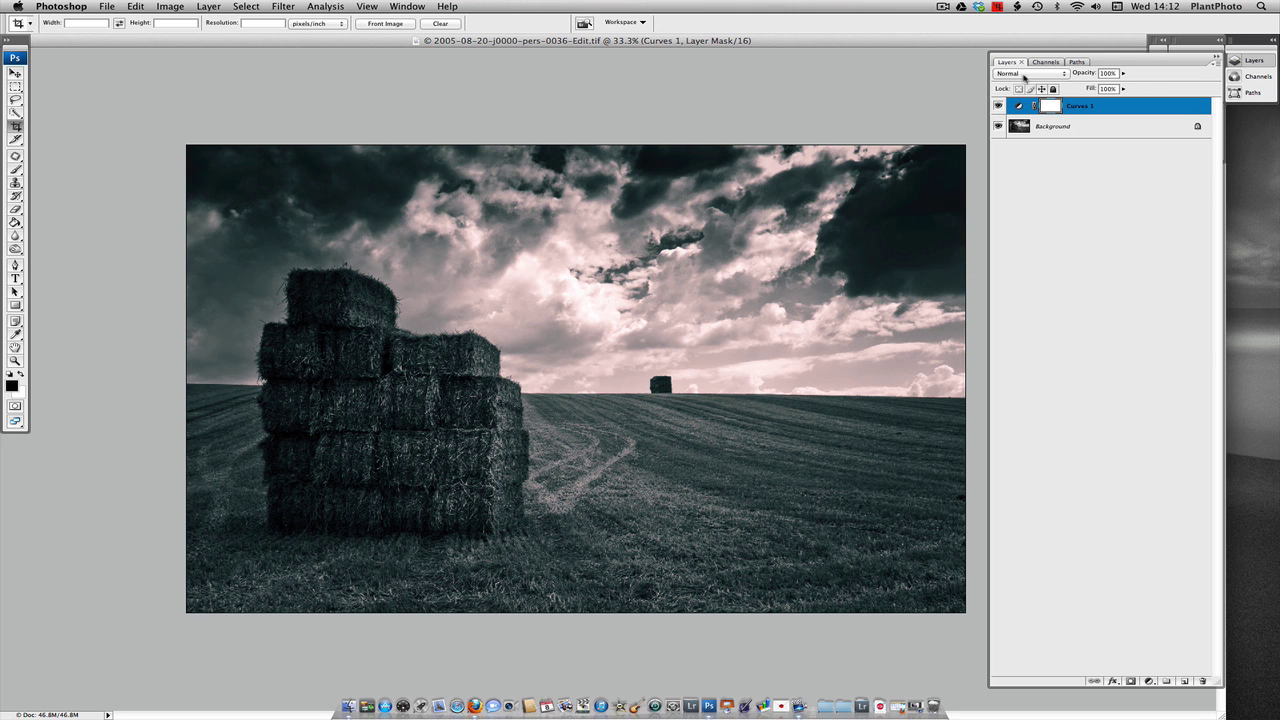
# Step: Keep the curves layer's blending mode at Normal, lower its opacity to 53%, and compare the image with and without the layer
pyautogui.click(1024, 75)
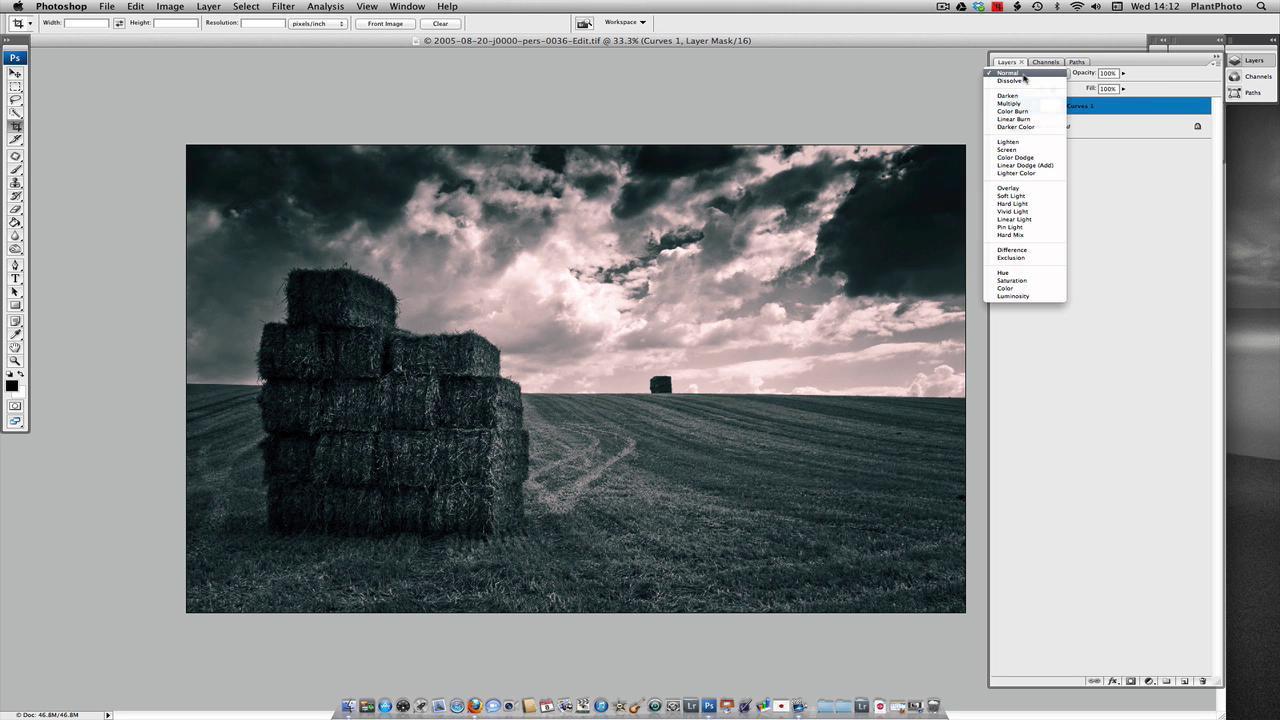
pyautogui.click(1024, 75)
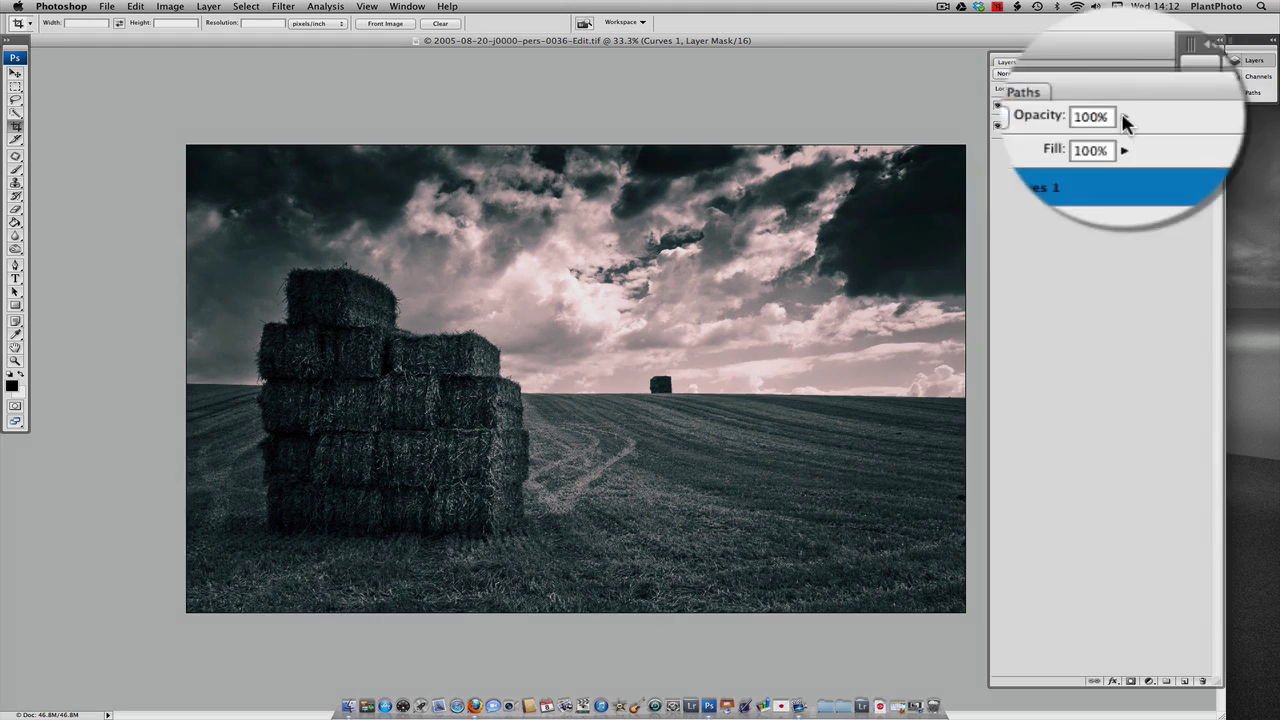
pyautogui.moveTo(1161, 92); pyautogui.dragTo(1121, 92)
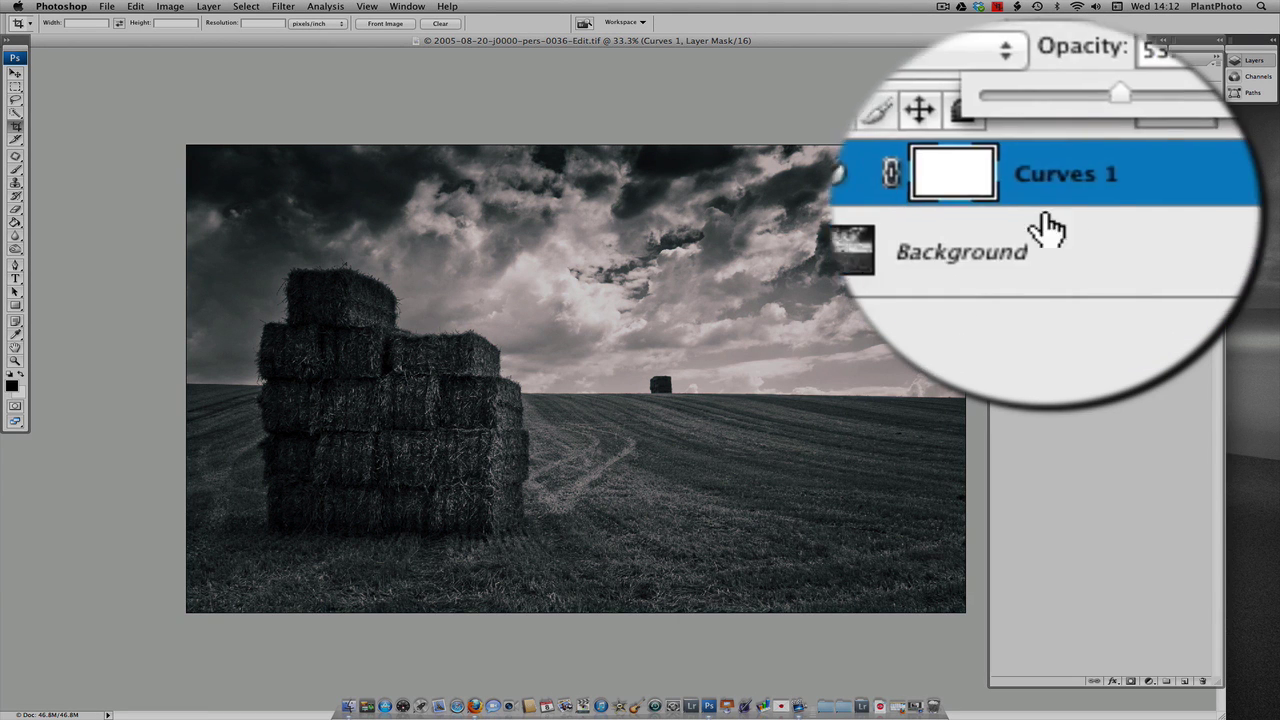
pyautogui.click(997, 106)
pyautogui.click(997, 106)
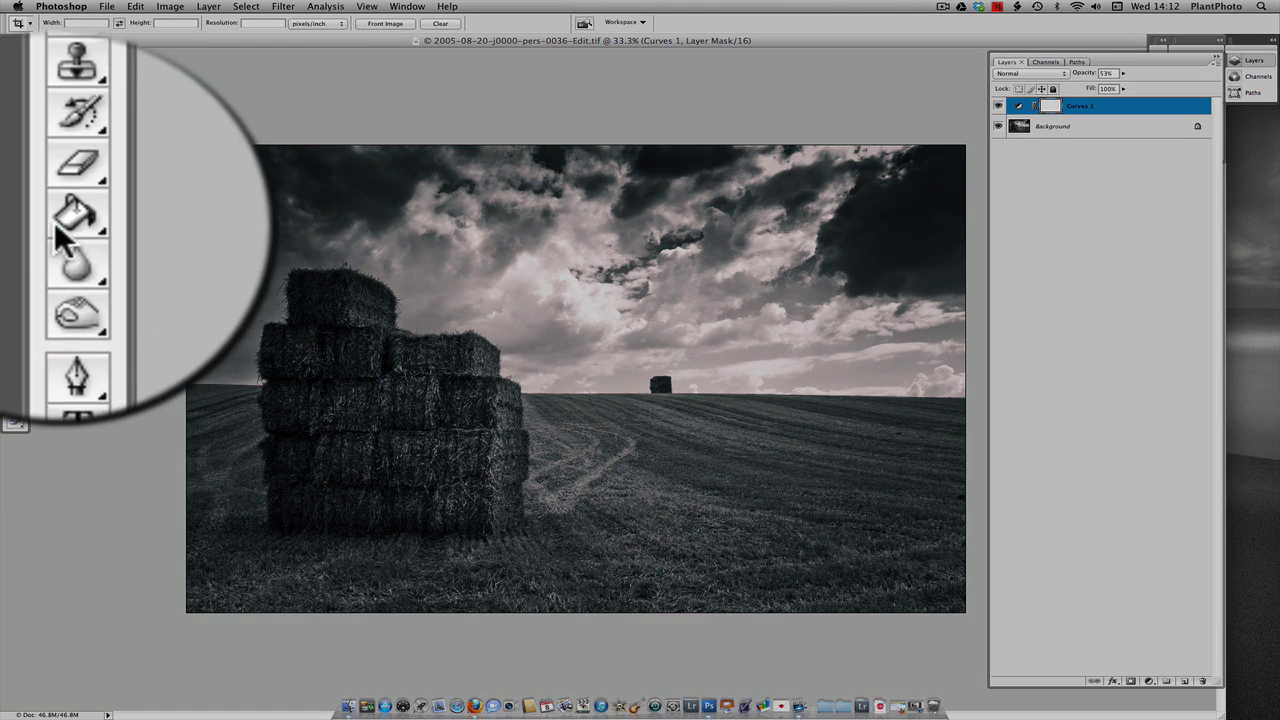
# Step: Fill the curves layer's mask with black using the Paint Bucket, and brush white across the bright sky above the field
pyautogui.click(15, 221)
pyautogui.click(432, 324)
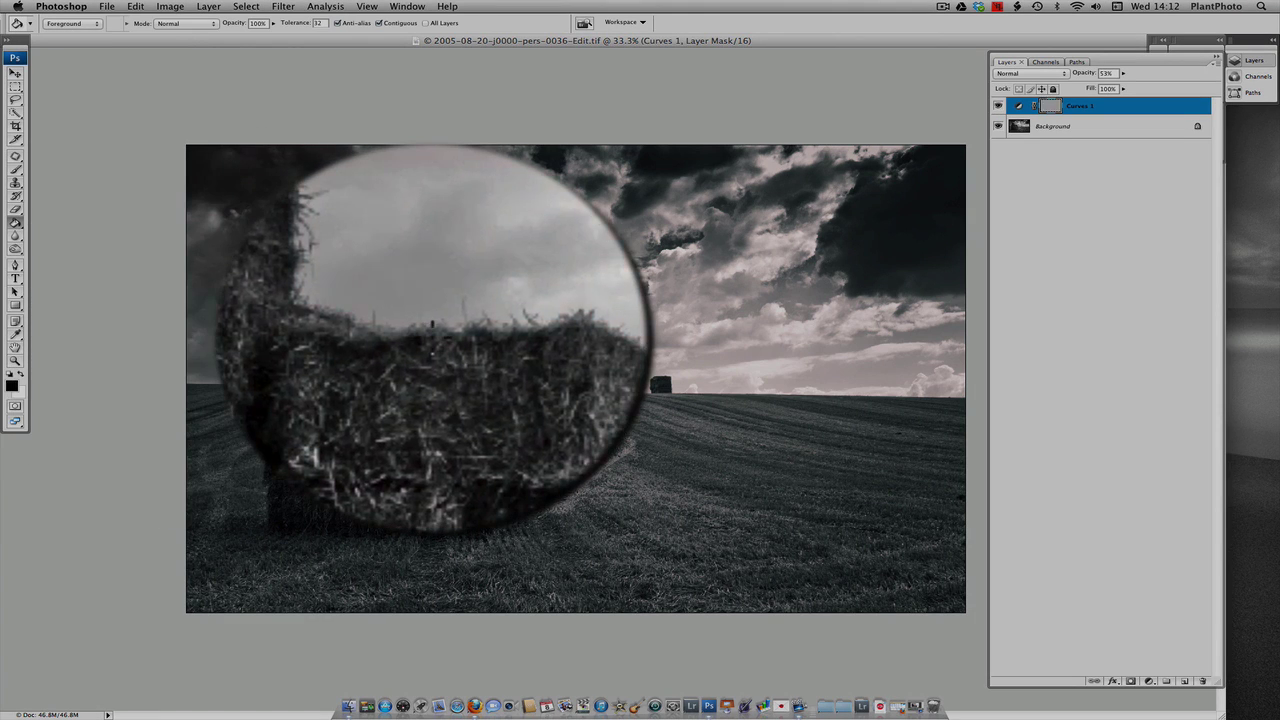
pyautogui.click(15, 169)
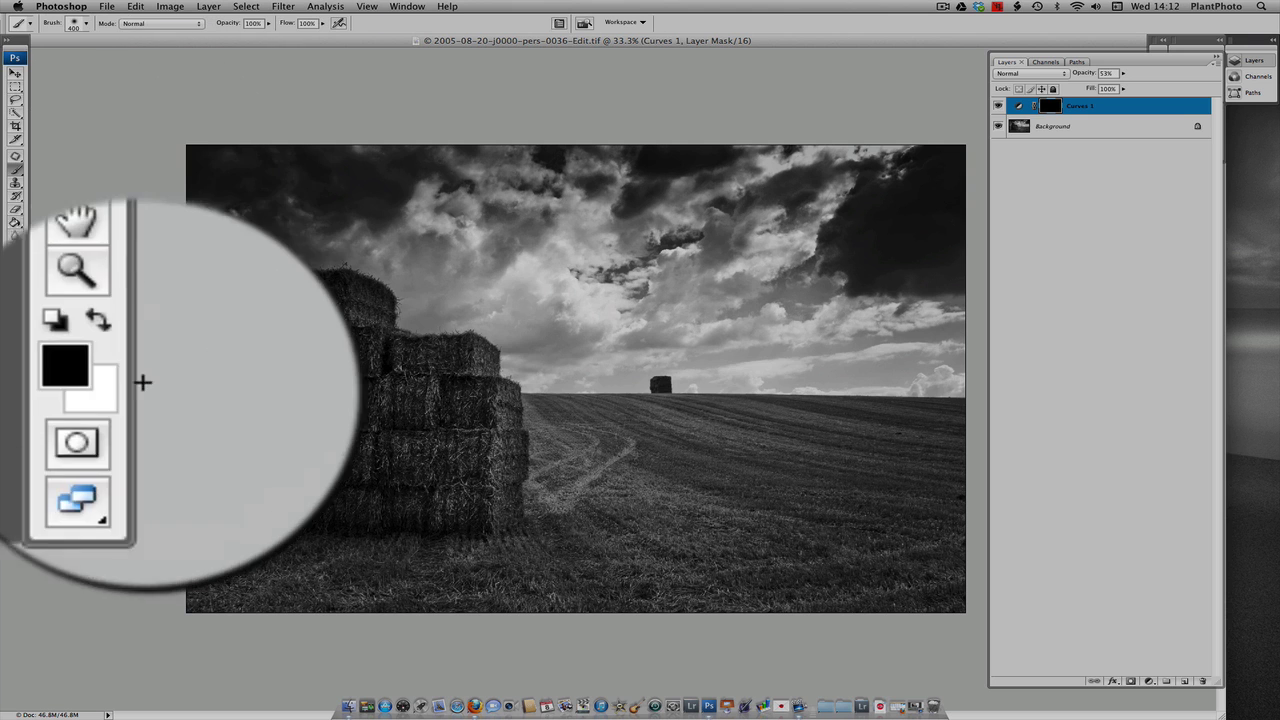
pyautogui.click(22, 373)
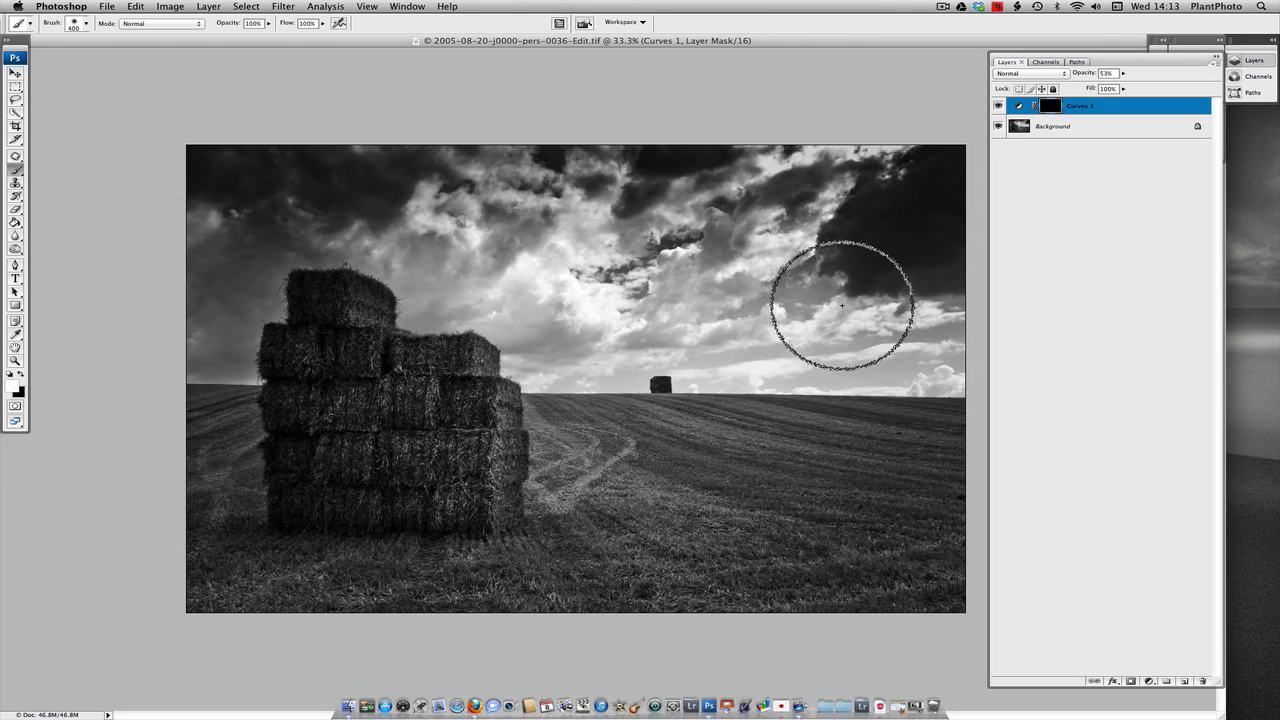
pyautogui.moveTo(844, 310)
pyautogui.mouseDown()
pyautogui.moveTo(609, 344)
pyautogui.moveTo(741, 250)
pyautogui.moveTo(505, 335)
pyautogui.moveTo(580, 235)
pyautogui.moveTo(463, 307)
pyautogui.moveTo(524, 243)
pyautogui.moveTo(391, 270)
pyautogui.moveTo(552, 212)
pyautogui.moveTo(484, 216)
pyautogui.moveTo(546, 278)
pyautogui.moveTo(683, 345)
pyautogui.moveTo(833, 365)
pyautogui.moveTo(654, 343)
pyautogui.moveTo(843, 323)
pyautogui.moveTo(796, 307)
pyautogui.moveTo(864, 353)
pyautogui.moveTo(754, 279)
pyautogui.moveTo(795, 291)
pyautogui.moveTo(723, 257)
pyautogui.moveTo(732, 210)
pyautogui.moveTo(572, 196)
pyautogui.moveTo(425, 294)
pyautogui.moveTo(824, 349)
pyautogui.moveTo(621, 308)
pyautogui.mouseUp()
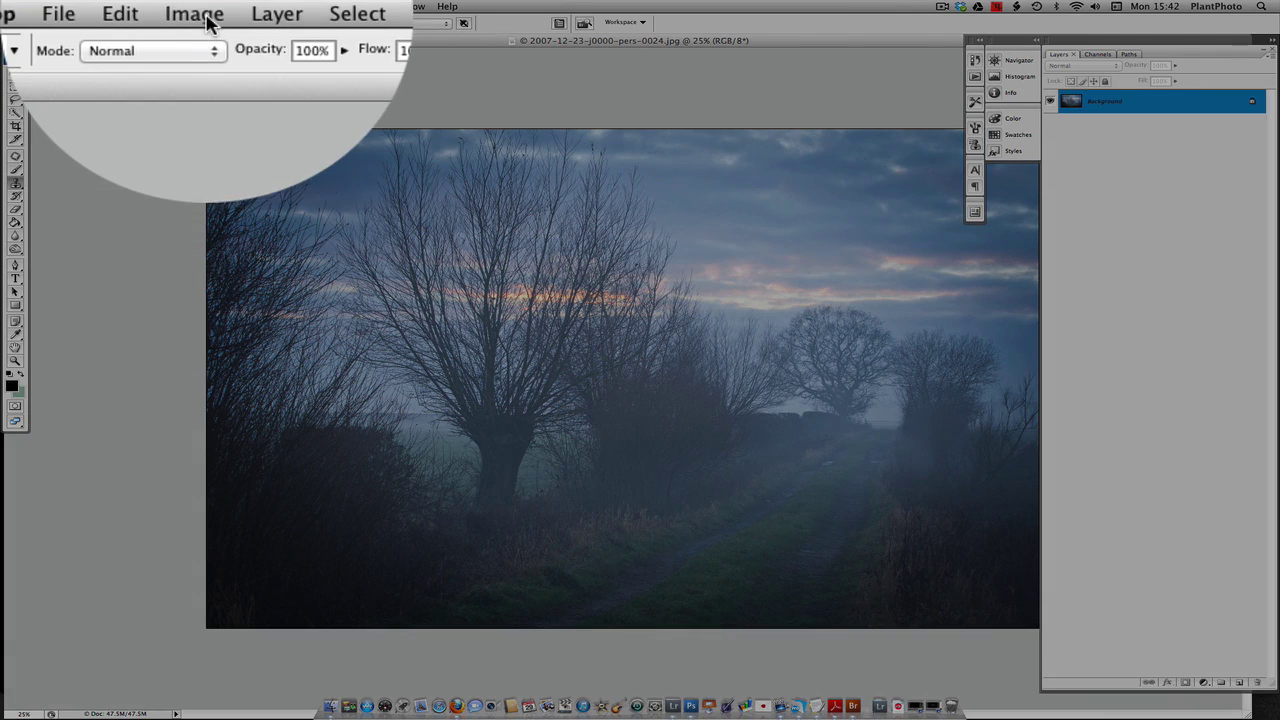
pyautogui.click(172, 8)
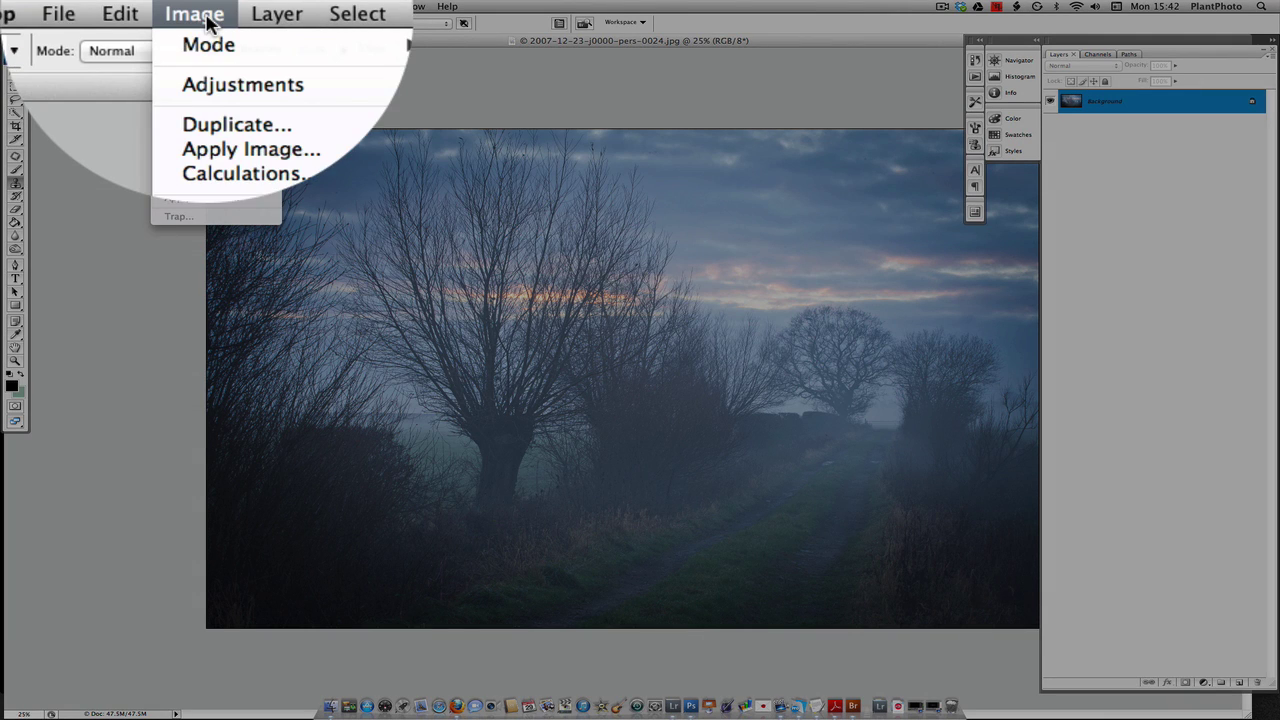
pyautogui.moveTo(180, 20)
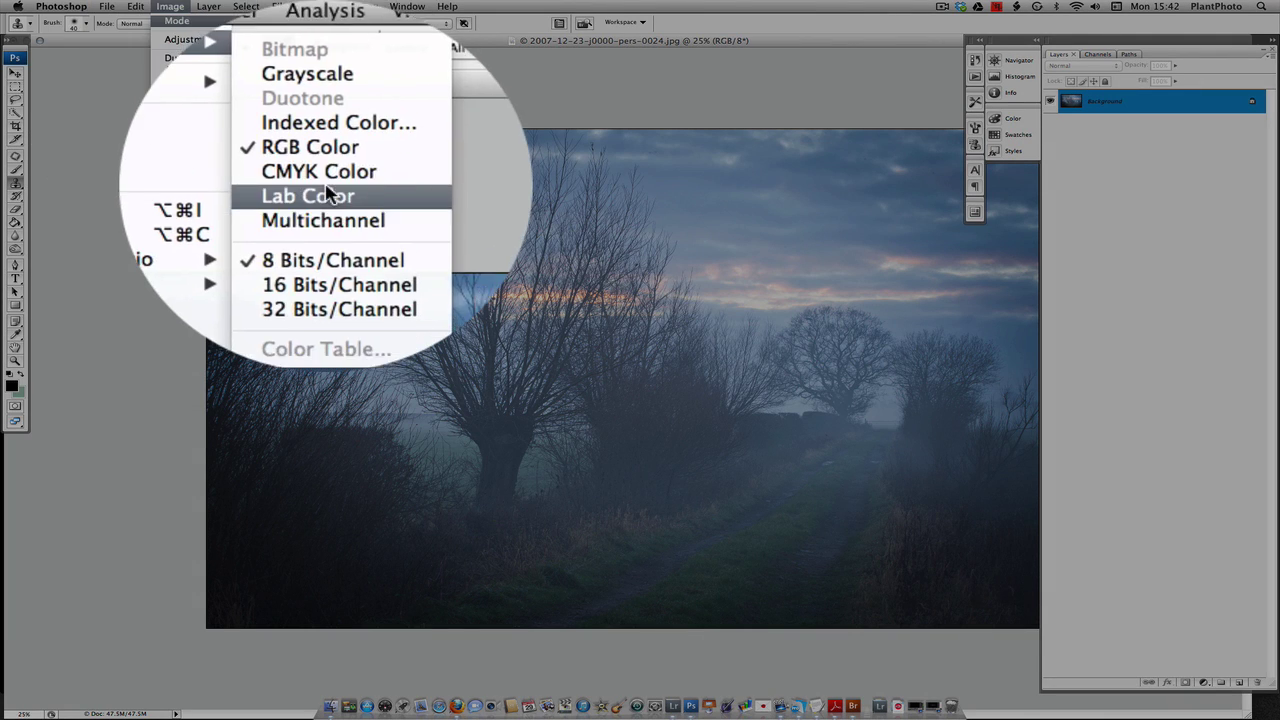
pyautogui.click(115, 75)
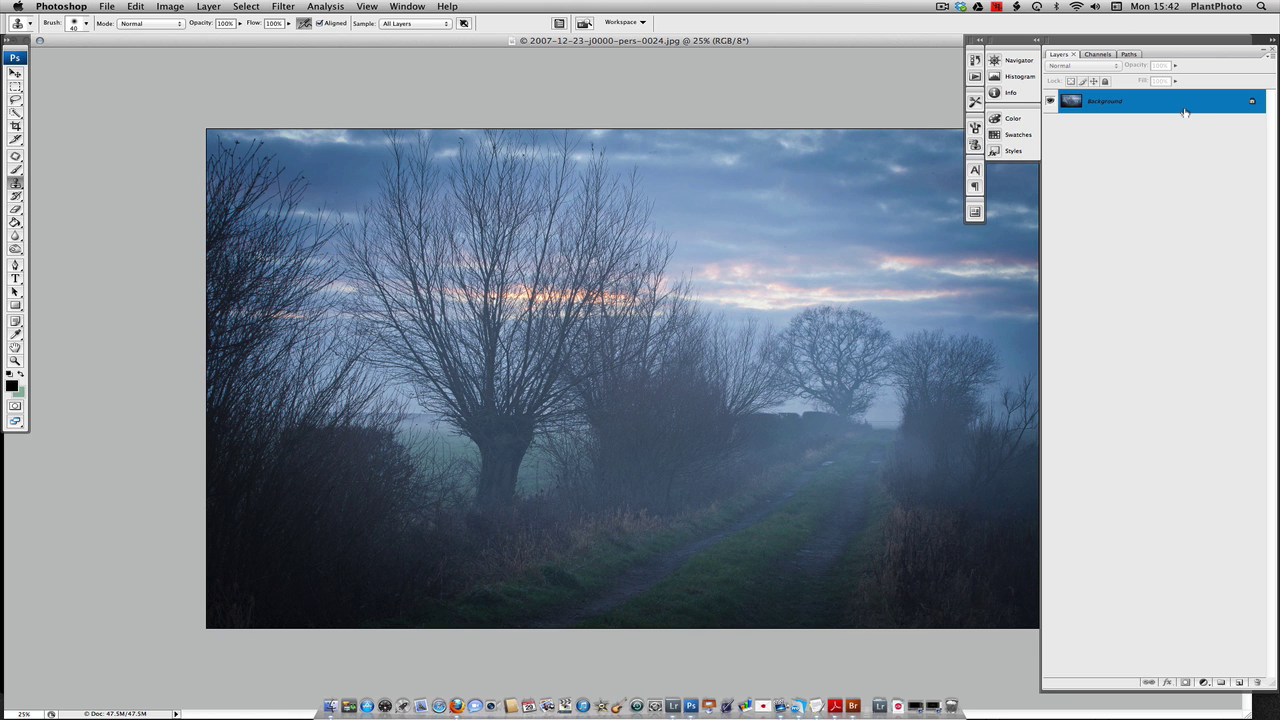
# Step: Duplicate the background layer of the misty lane photo and convert the image to Lab Color without flattening
pyautogui.press('super+j')
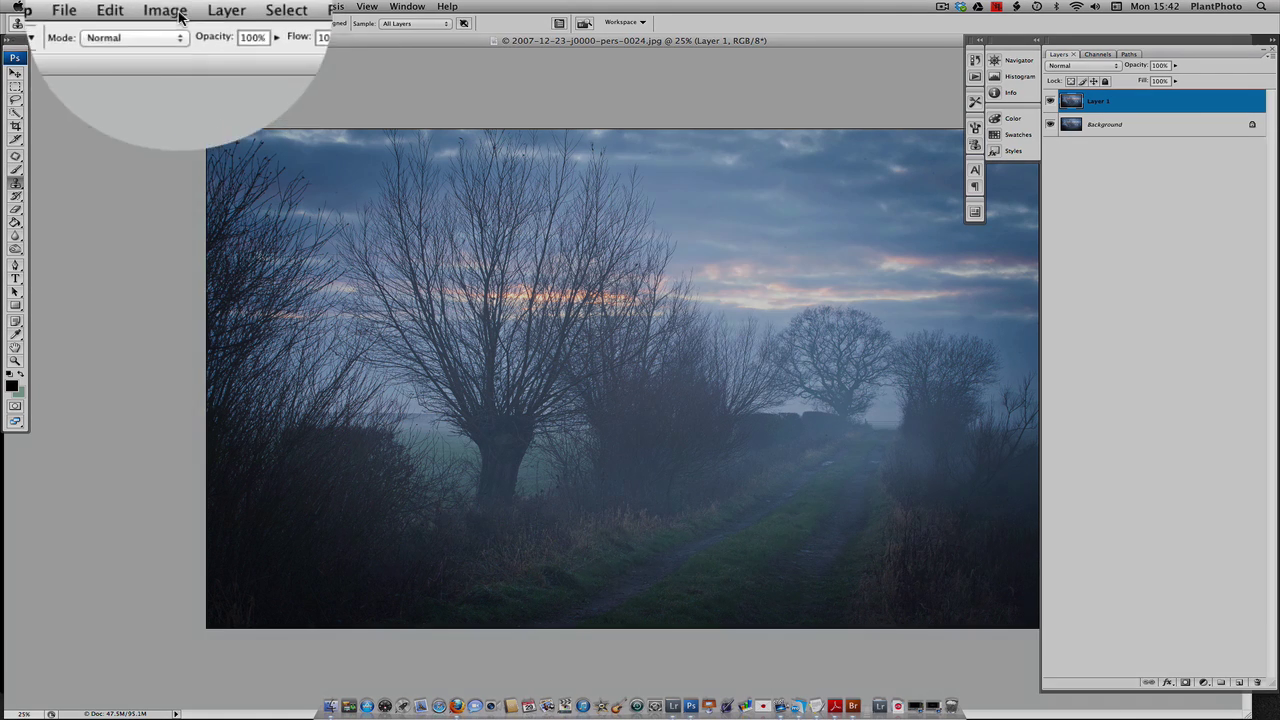
pyautogui.click(180, 8)
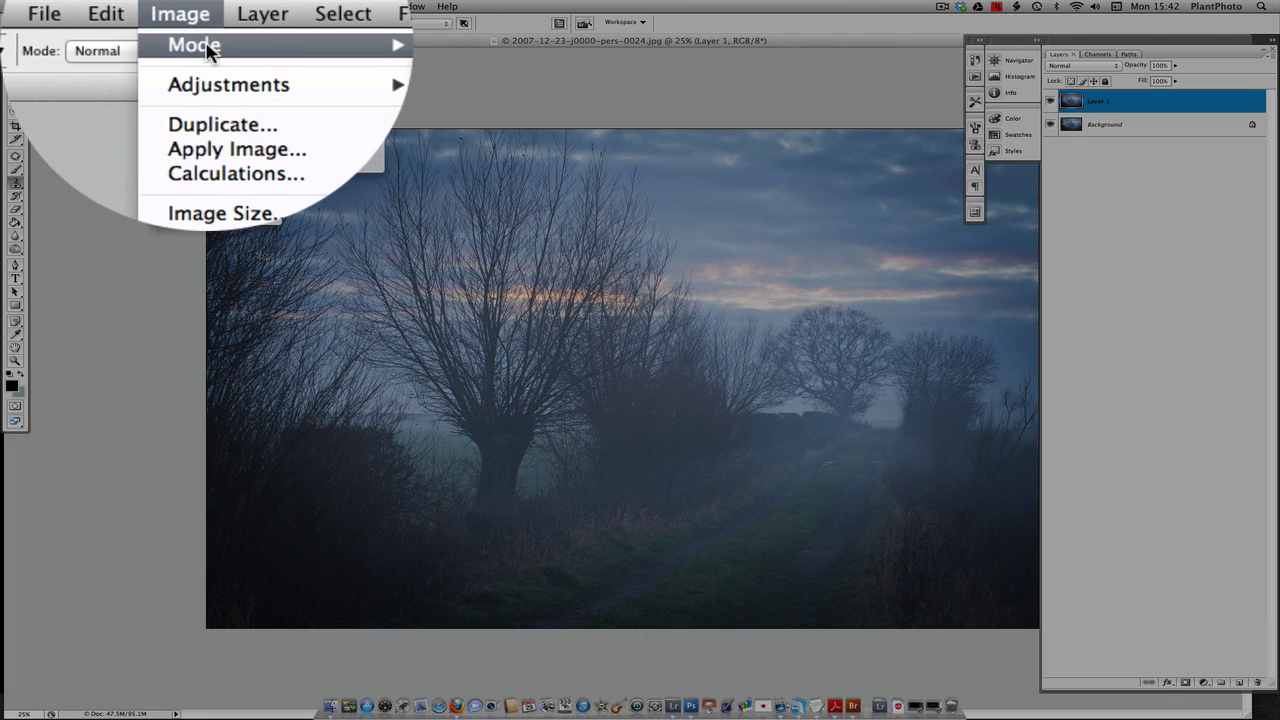
pyautogui.moveTo(205, 46)
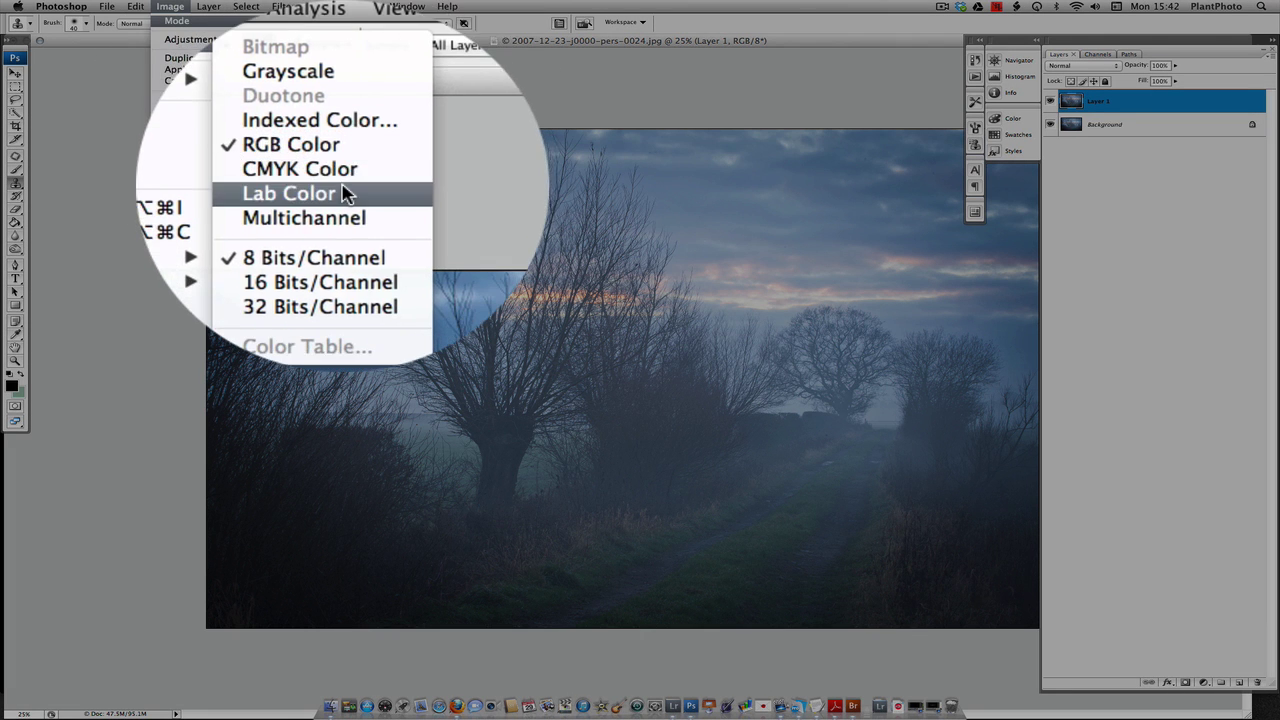
pyautogui.click(343, 193)
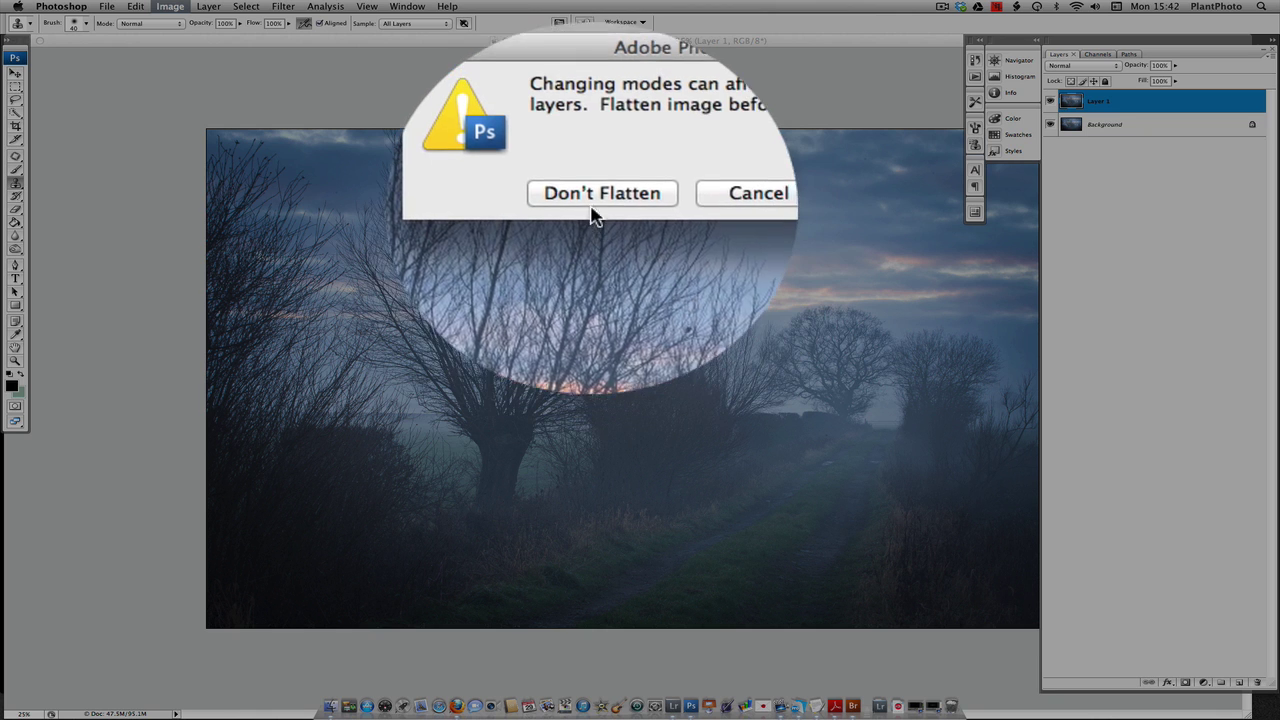
pyautogui.click(591, 203)
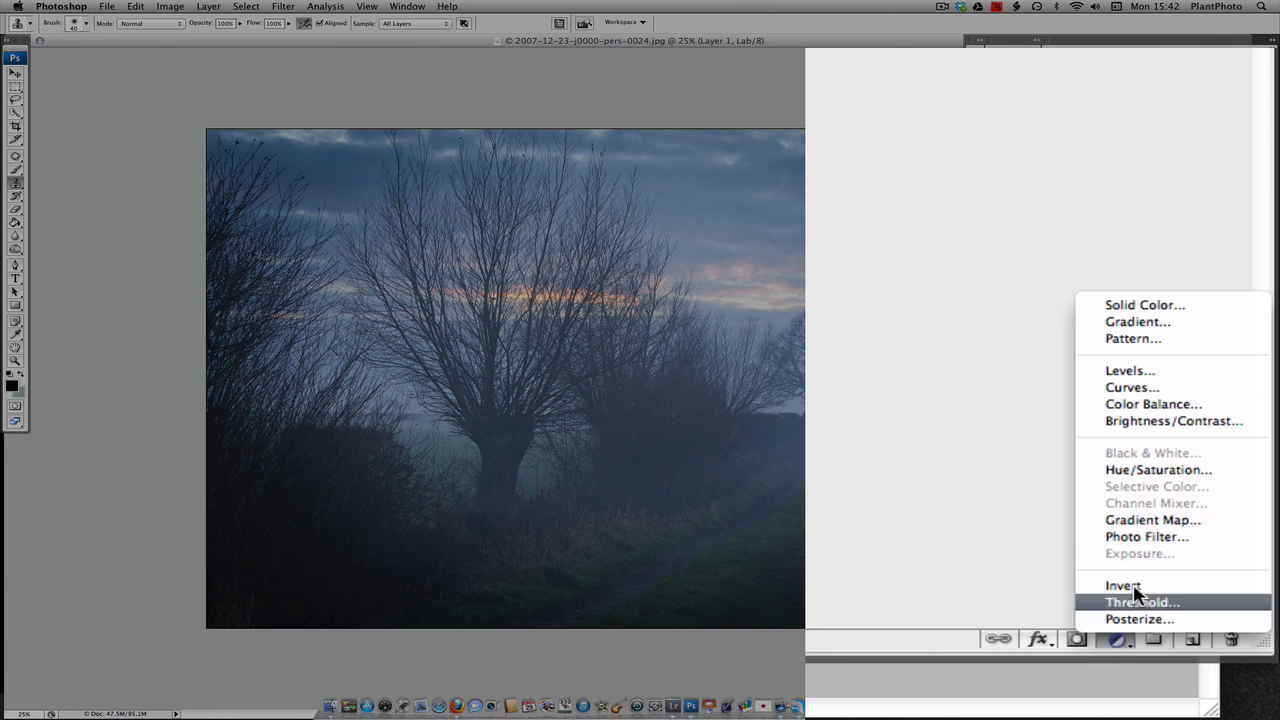
# Step: Add a Curves adjustment layer and steepen the a channel, moving its white endpoint in one grid square and its black endpoint to input -63
pyautogui.click(1128, 387)
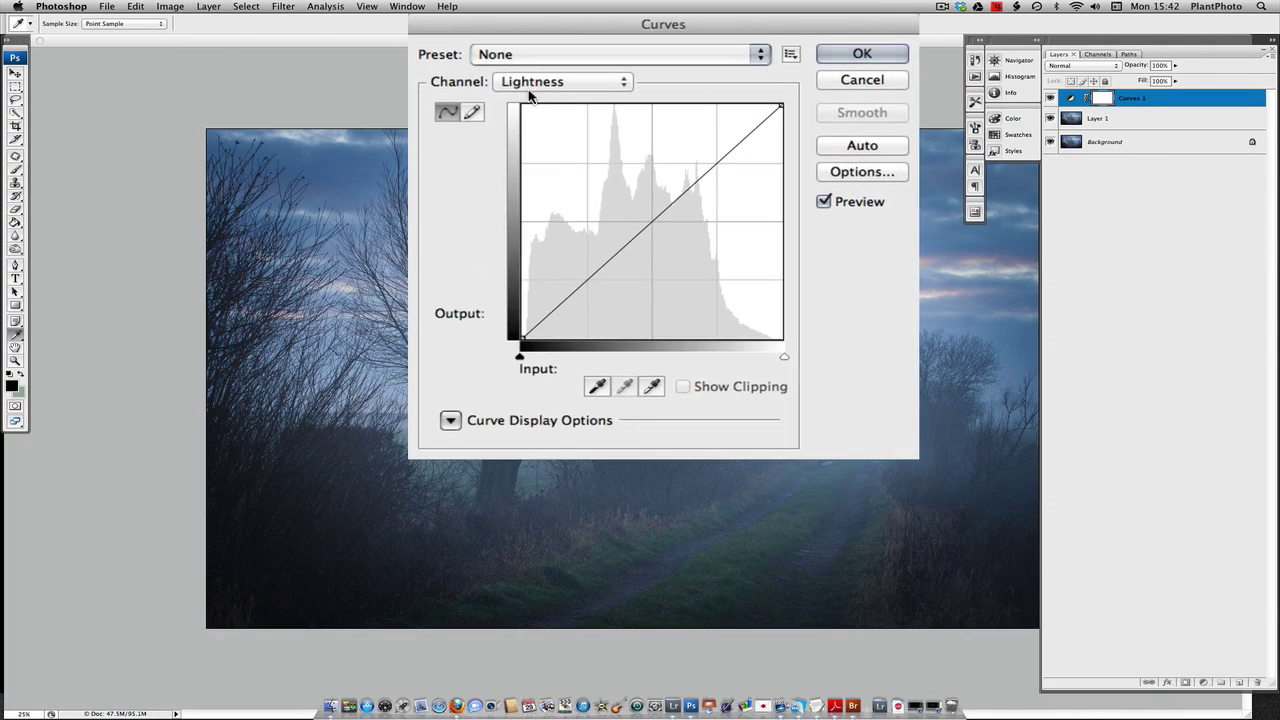
pyautogui.click(588, 135)
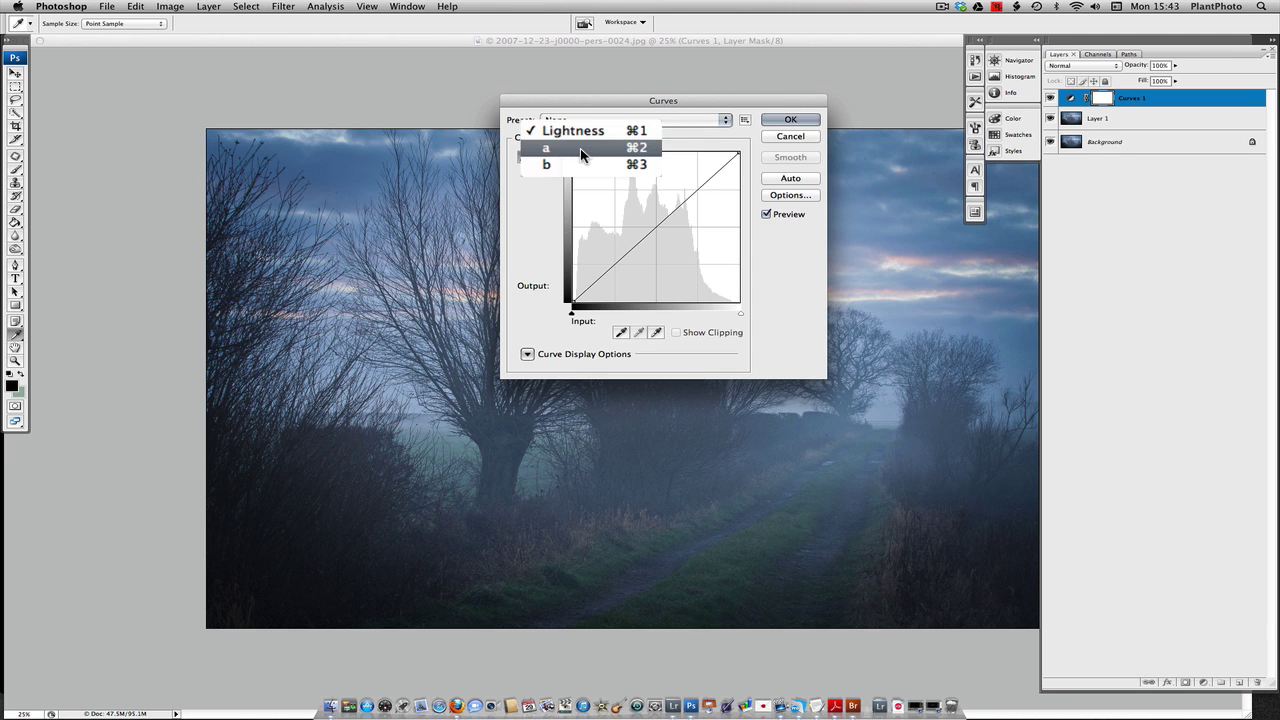
pyautogui.click(580, 148)
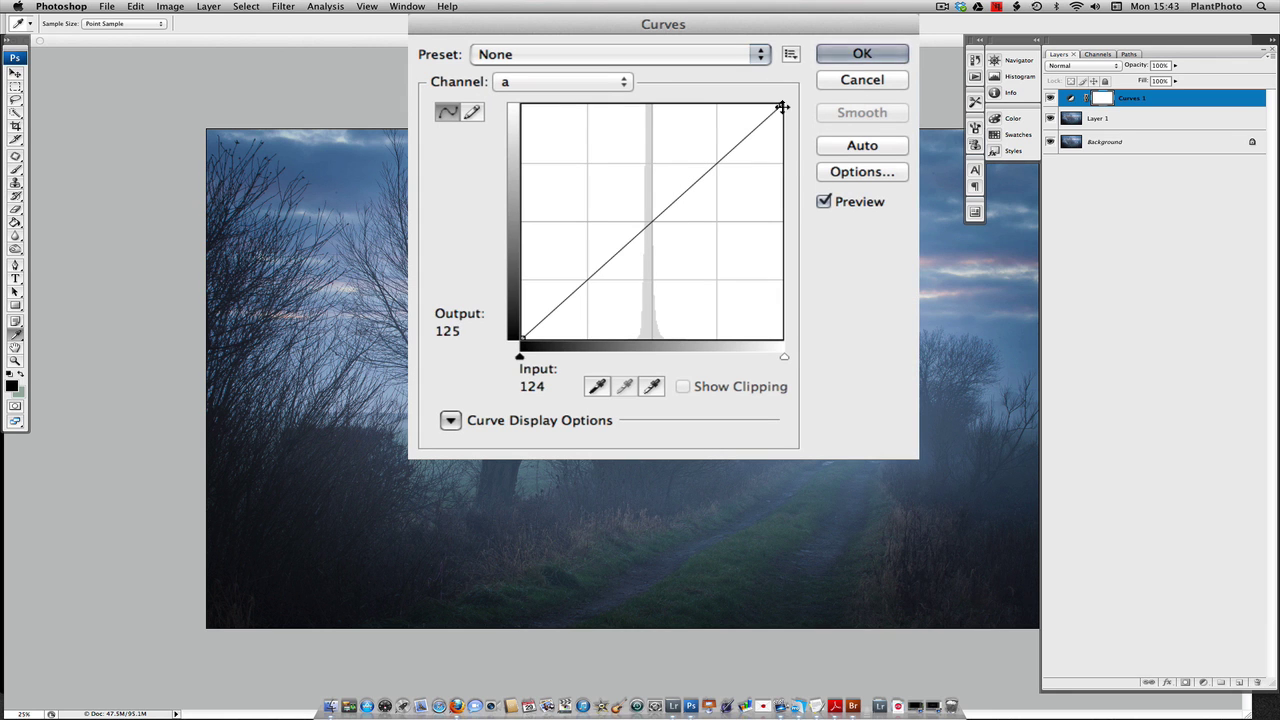
pyautogui.moveTo(780, 107); pyautogui.dragTo(718, 102)
pyautogui.moveTo(520, 338); pyautogui.dragTo(588, 358)
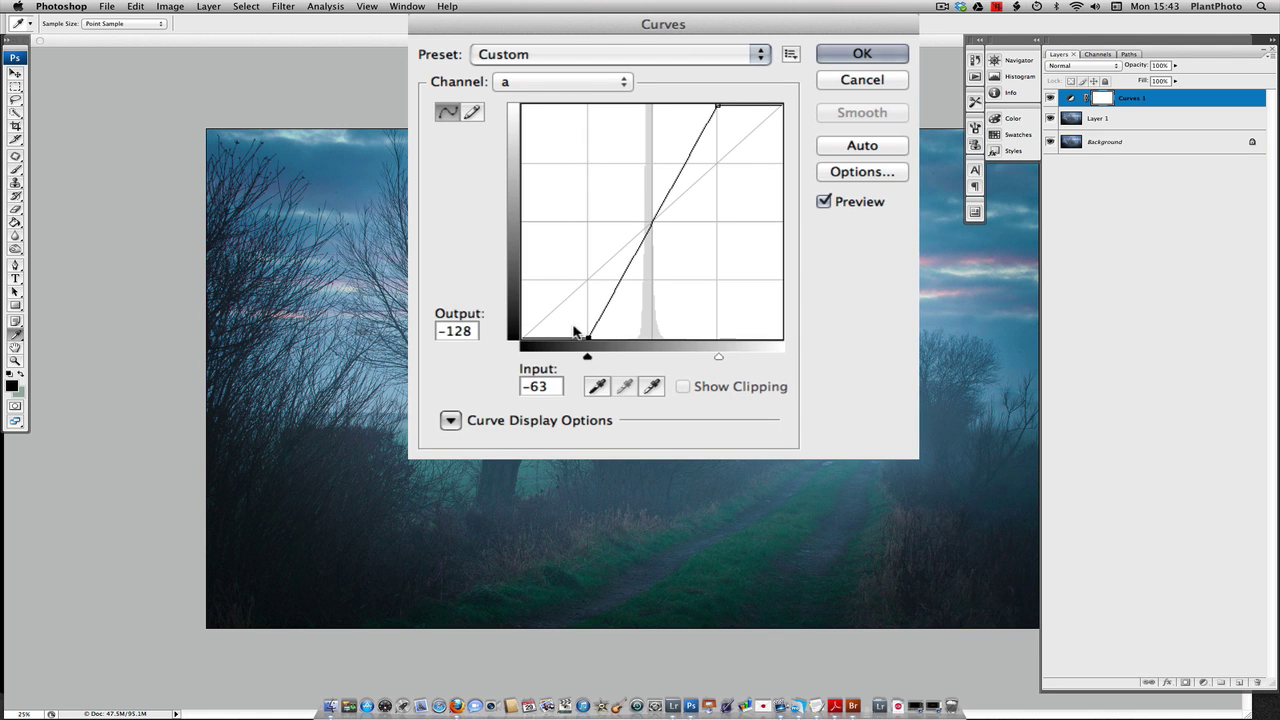
# Step: Steepen the b channel with its white endpoint in about one grid square and its black endpoint at input -66, and accept the curves
pyautogui.click(606, 137)
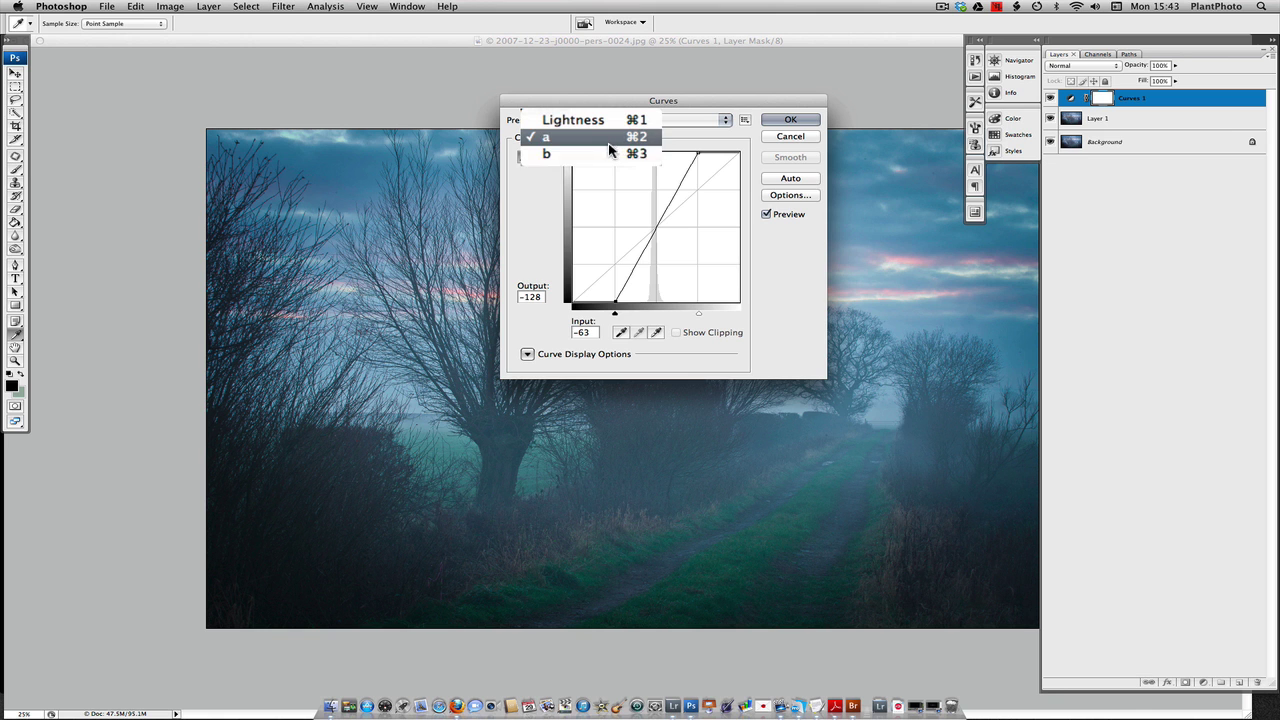
pyautogui.click(607, 138)
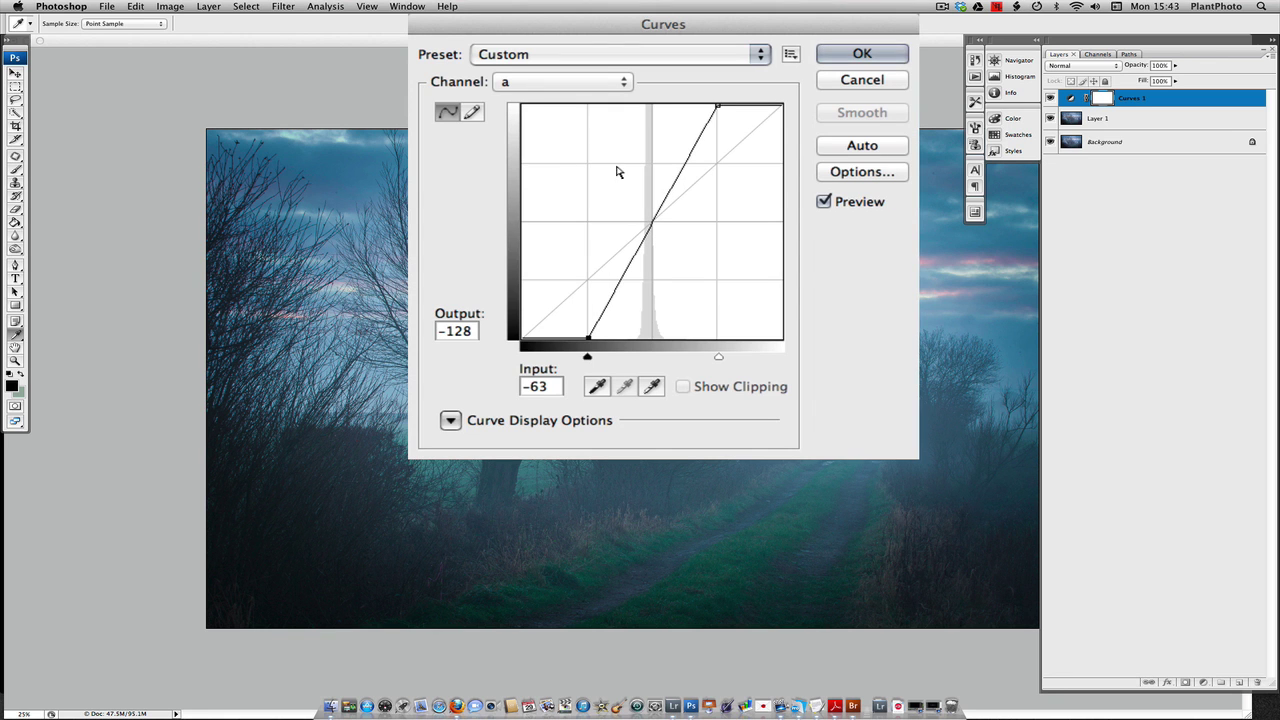
pyautogui.click(560, 137)
pyautogui.click(588, 154)
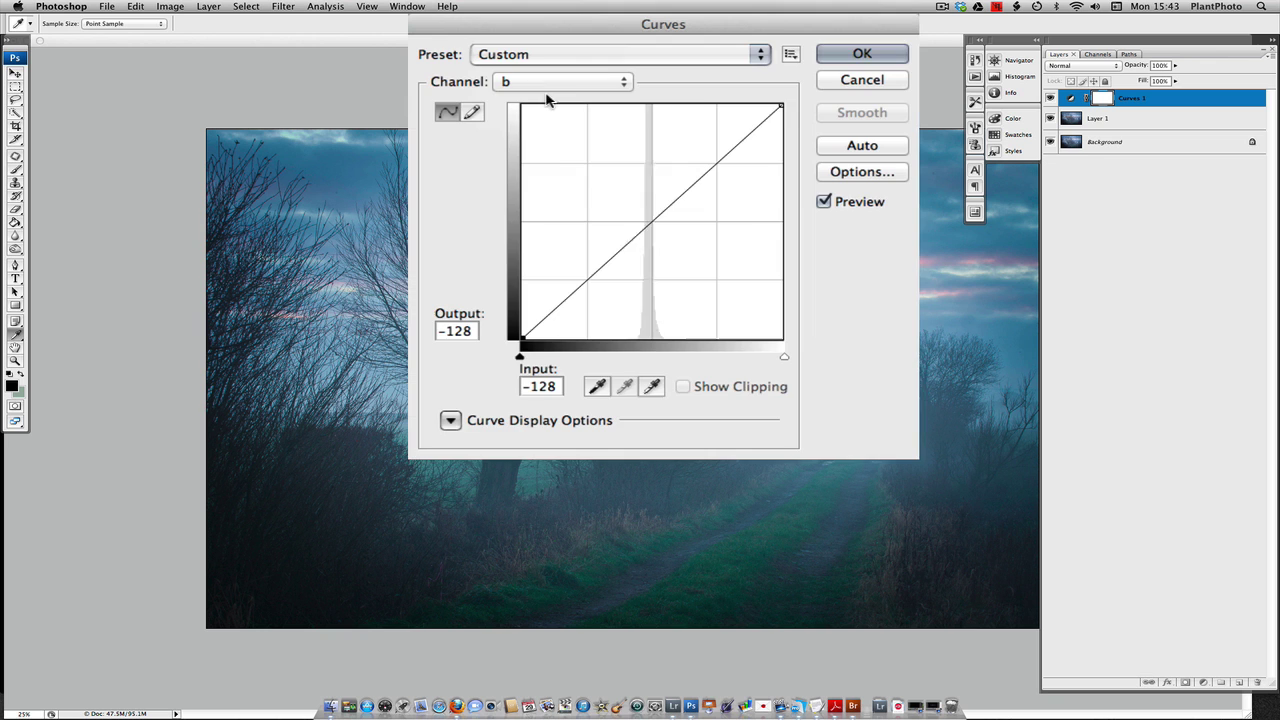
pyautogui.moveTo(780, 105); pyautogui.dragTo(718, 105)
pyautogui.moveTo(520, 357); pyautogui.dragTo(586, 360)
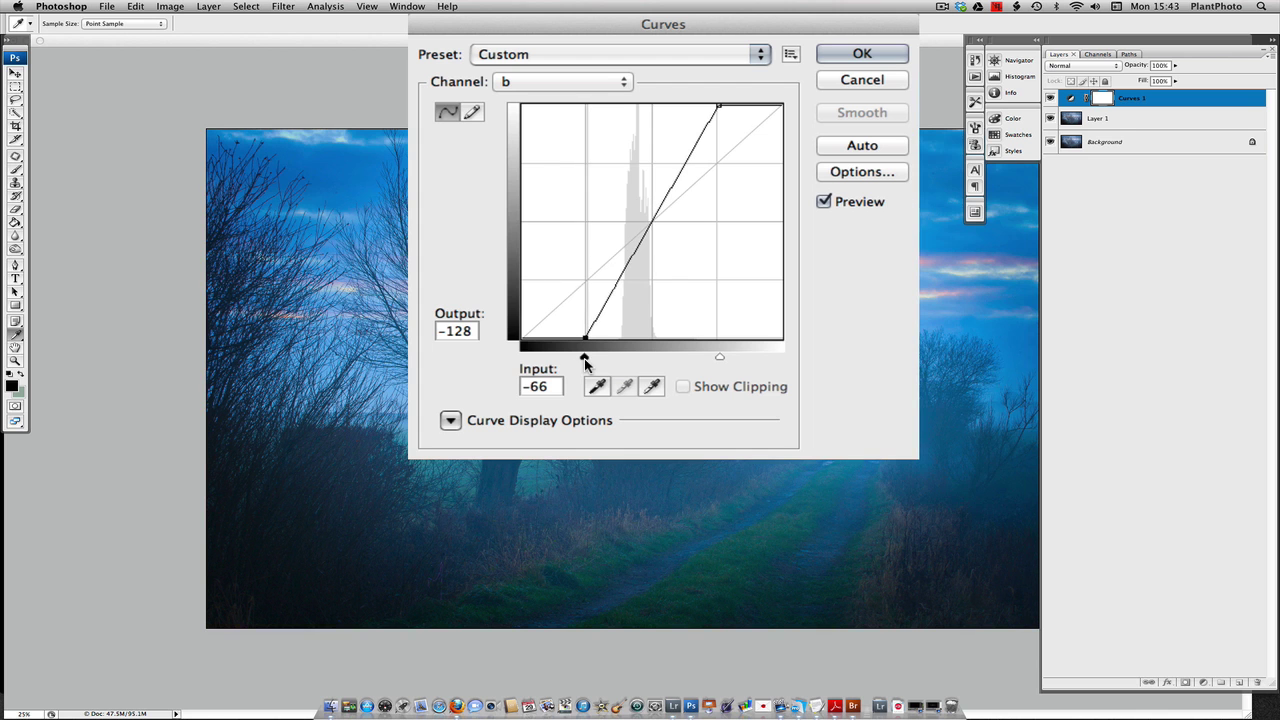
pyautogui.click(894, 54)
# Step: Merge the curves adjustment down into the duplicated layer and rename that layer LAB
pyautogui.press('b')
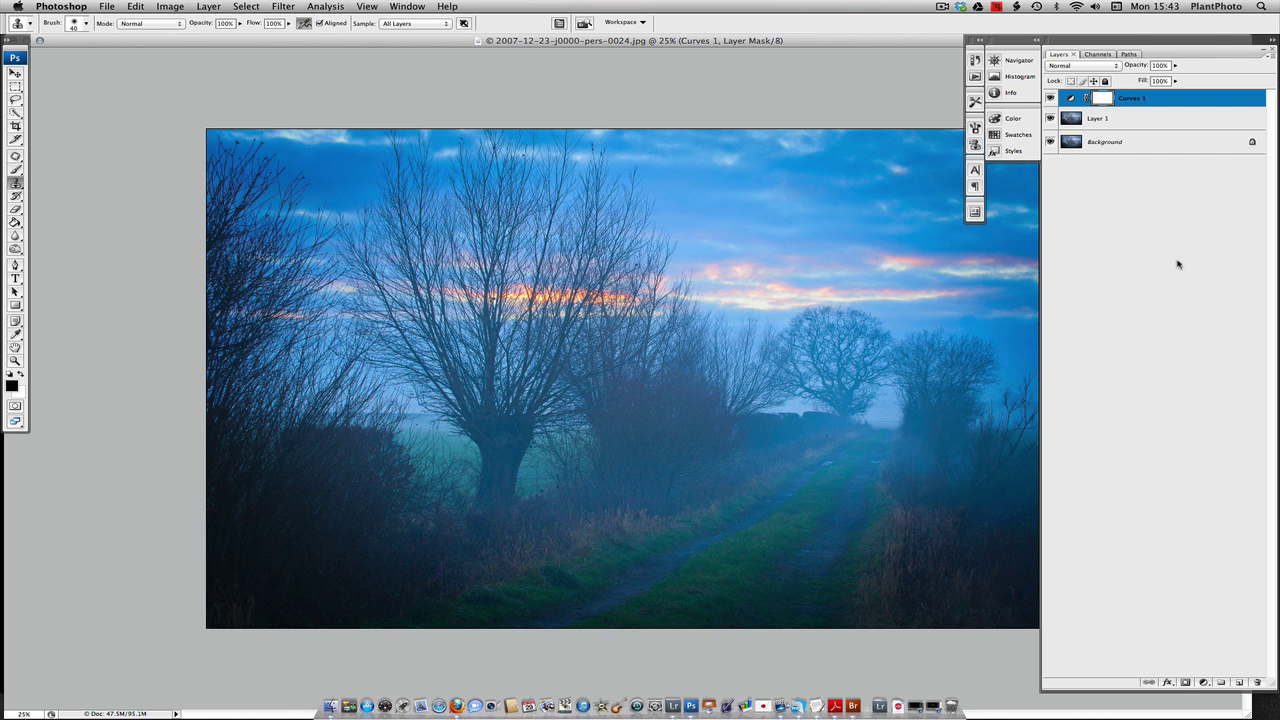
pyautogui.press('super+e')
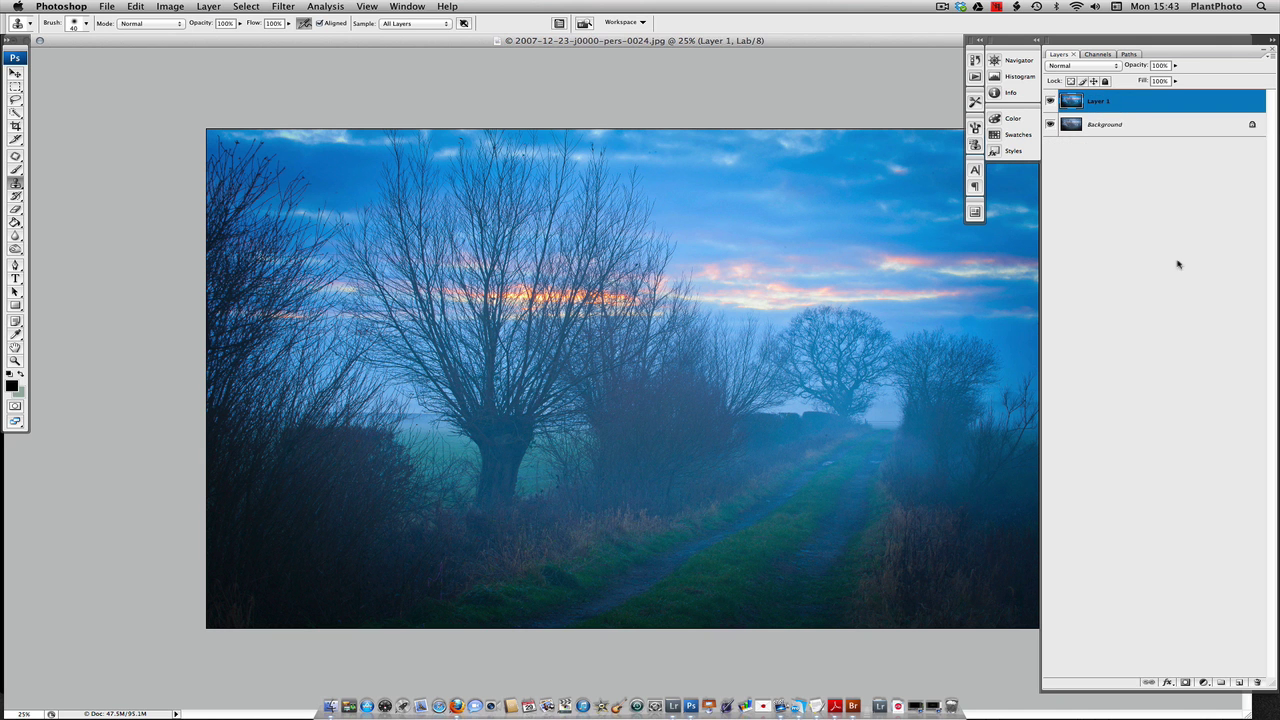
pyautogui.doubleClick(1100, 106)
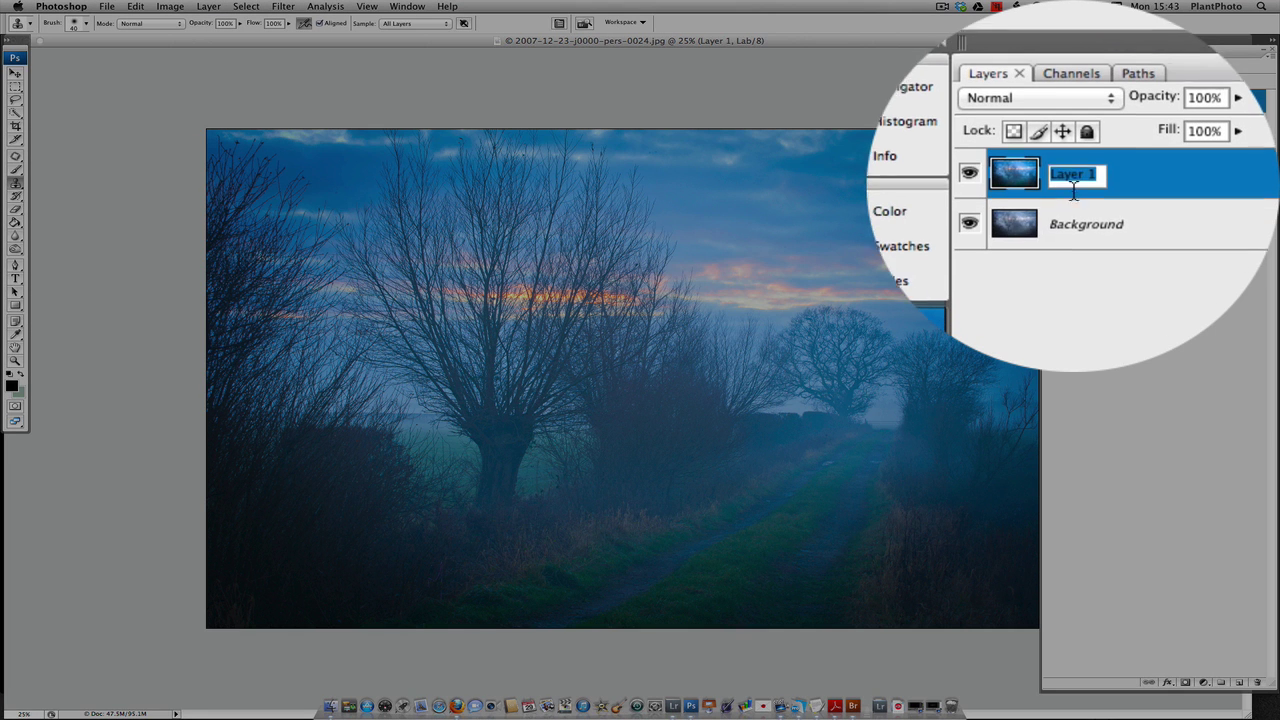
pyautogui.write('LAB')
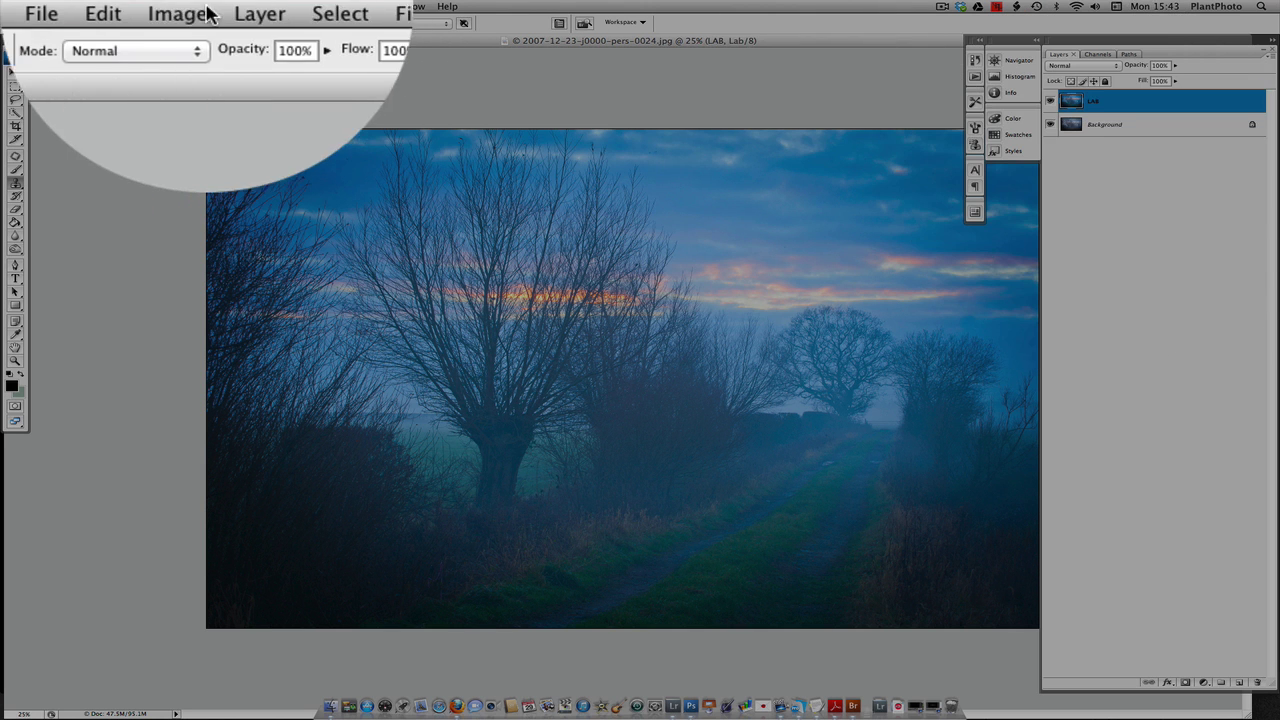
# Step: Convert the image back to RGB Color without flattening its layers
pyautogui.click(170, 6)
pyautogui.moveTo(195, 22)
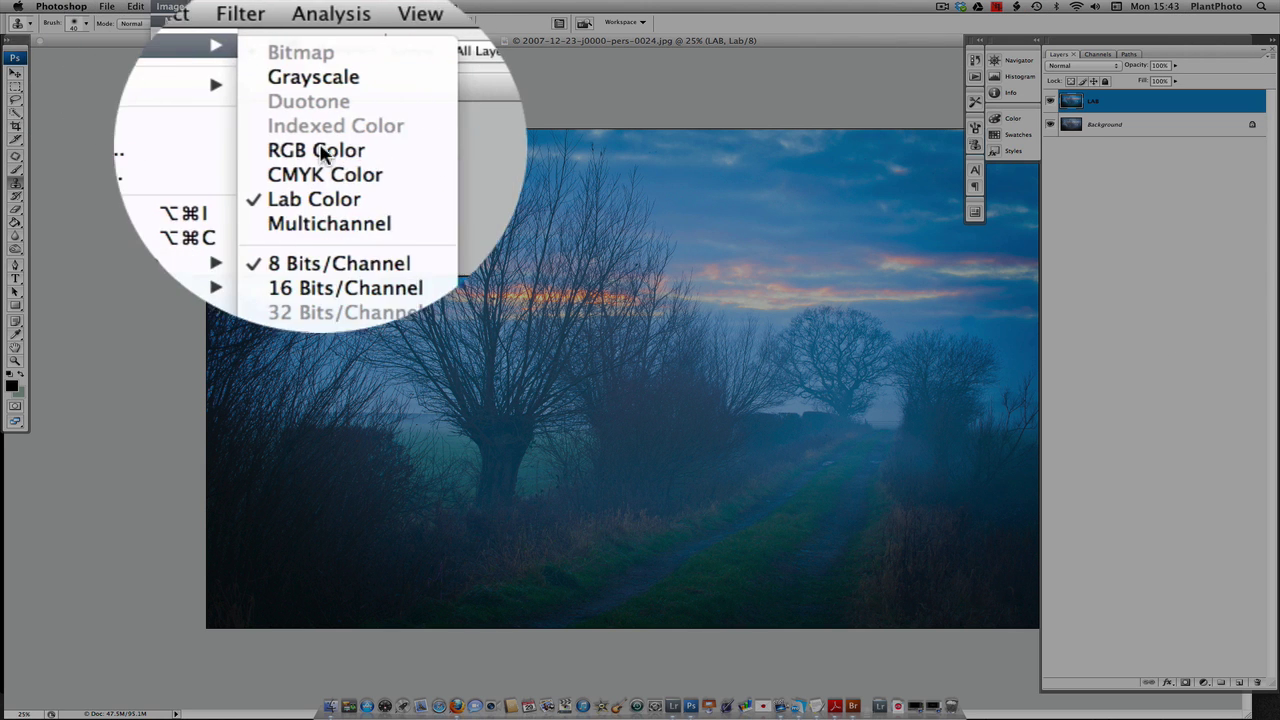
pyautogui.click(322, 160)
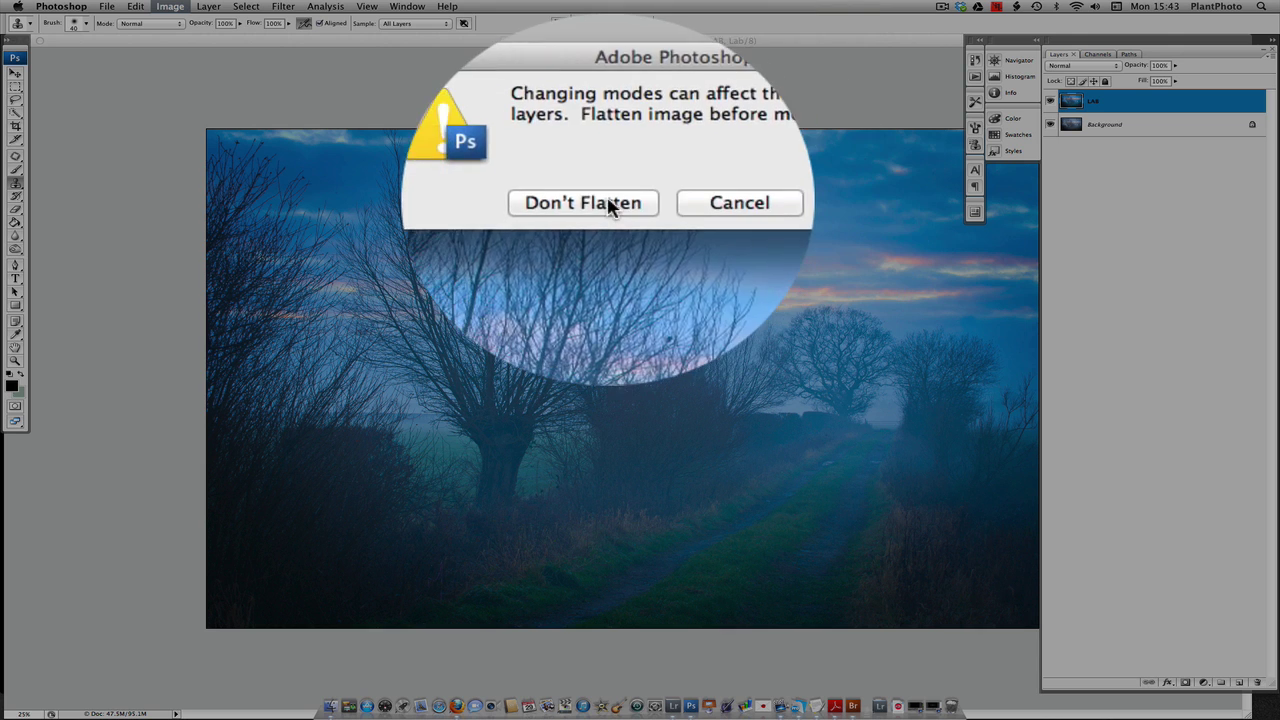
pyautogui.click(607, 203)
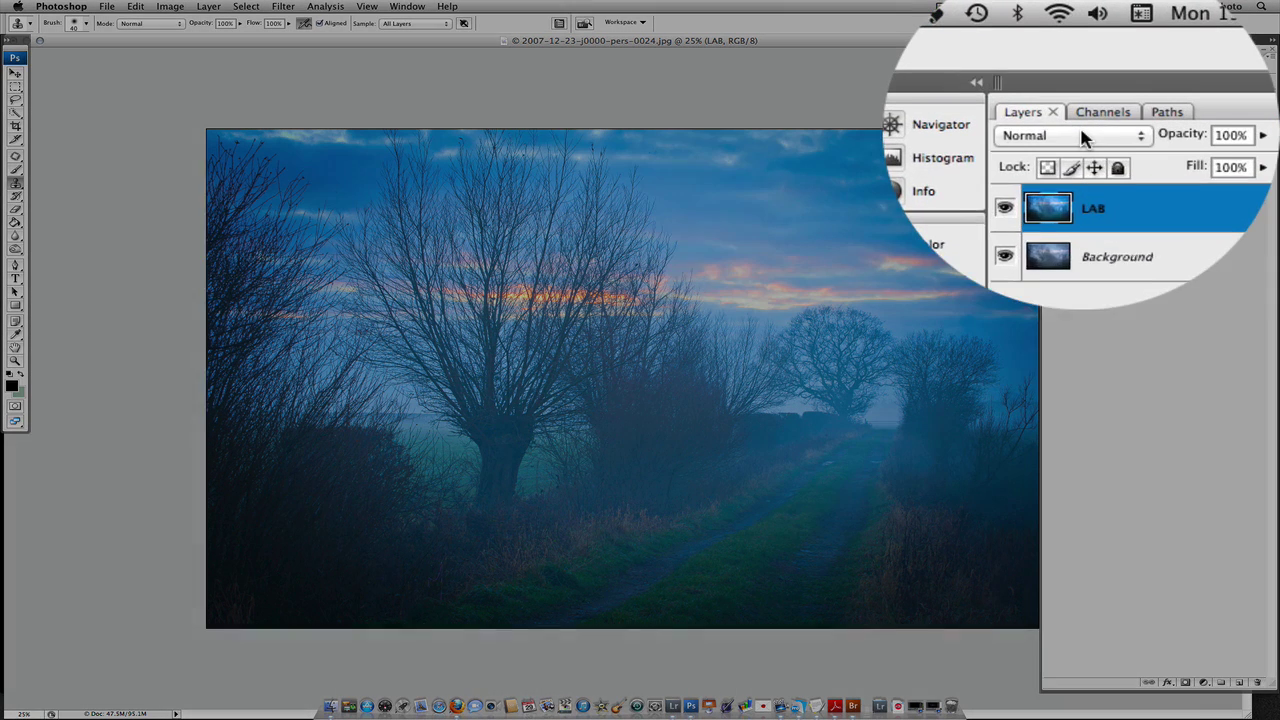
# Step: Set the LAB layer's blending mode to Color and lower its opacity to 56%
pyautogui.click(1093, 65)
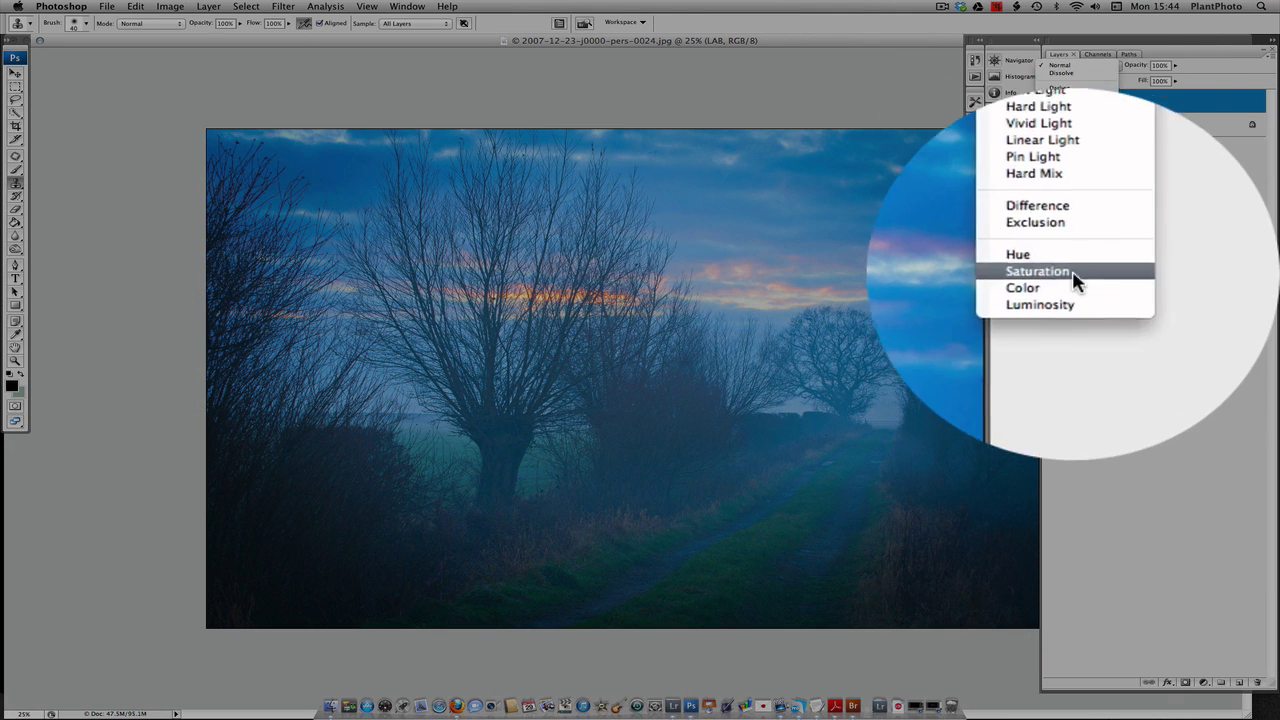
pyautogui.click(1072, 282)
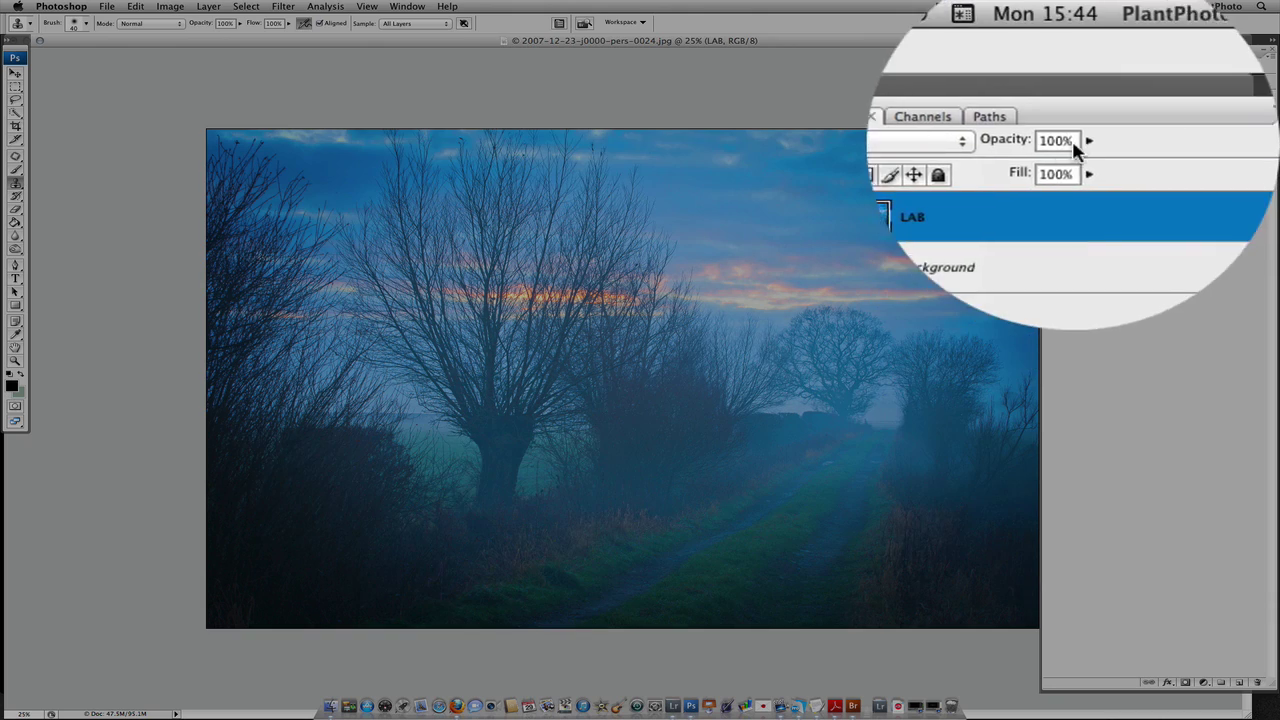
pyautogui.click(1175, 65)
pyautogui.moveTo(1178, 80); pyautogui.dragTo(1149, 84)
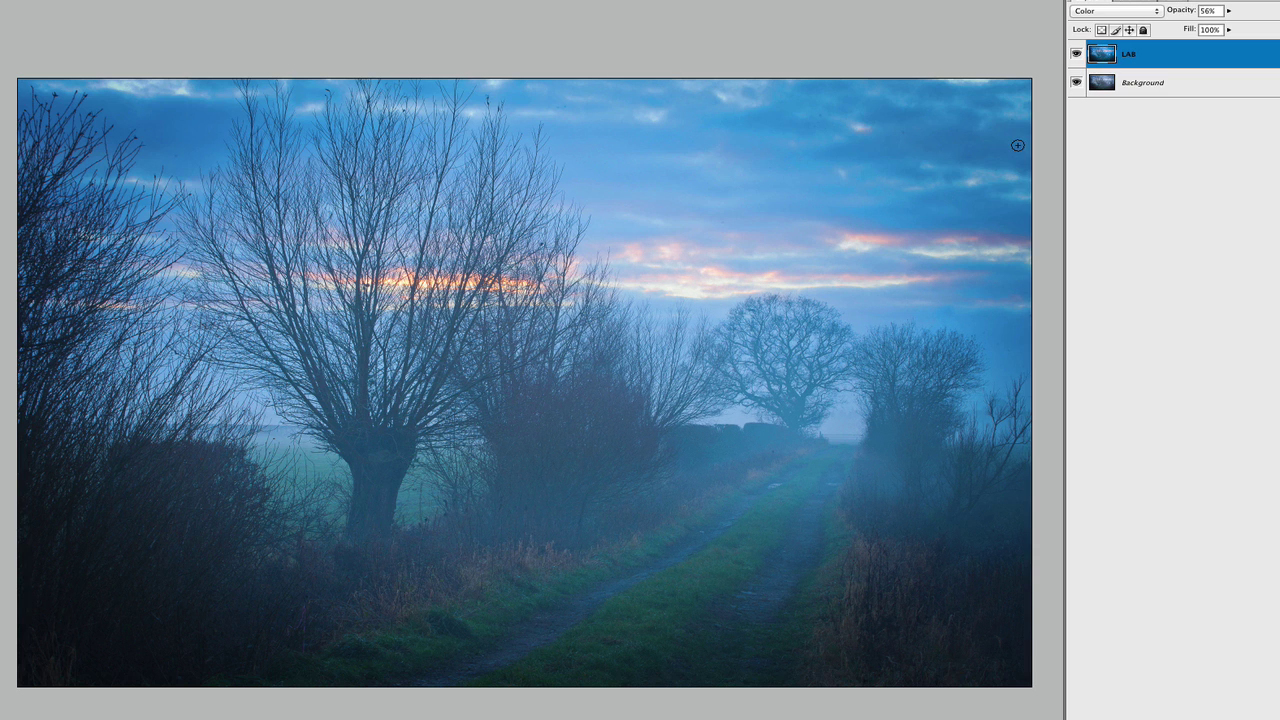
# Step: Compare the image with the LAB layer hidden and shown several times, and nudge the layer's opacity slightly higher
pyautogui.click(1076, 55)
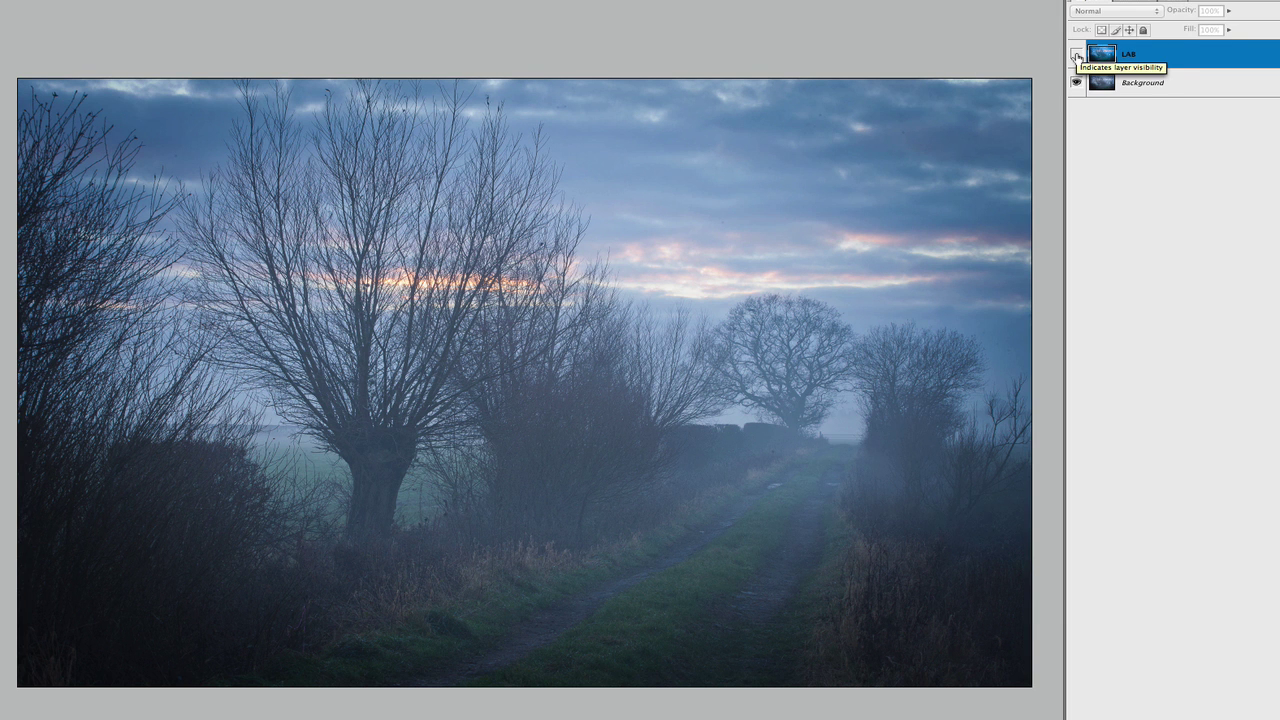
pyautogui.click(1076, 55)
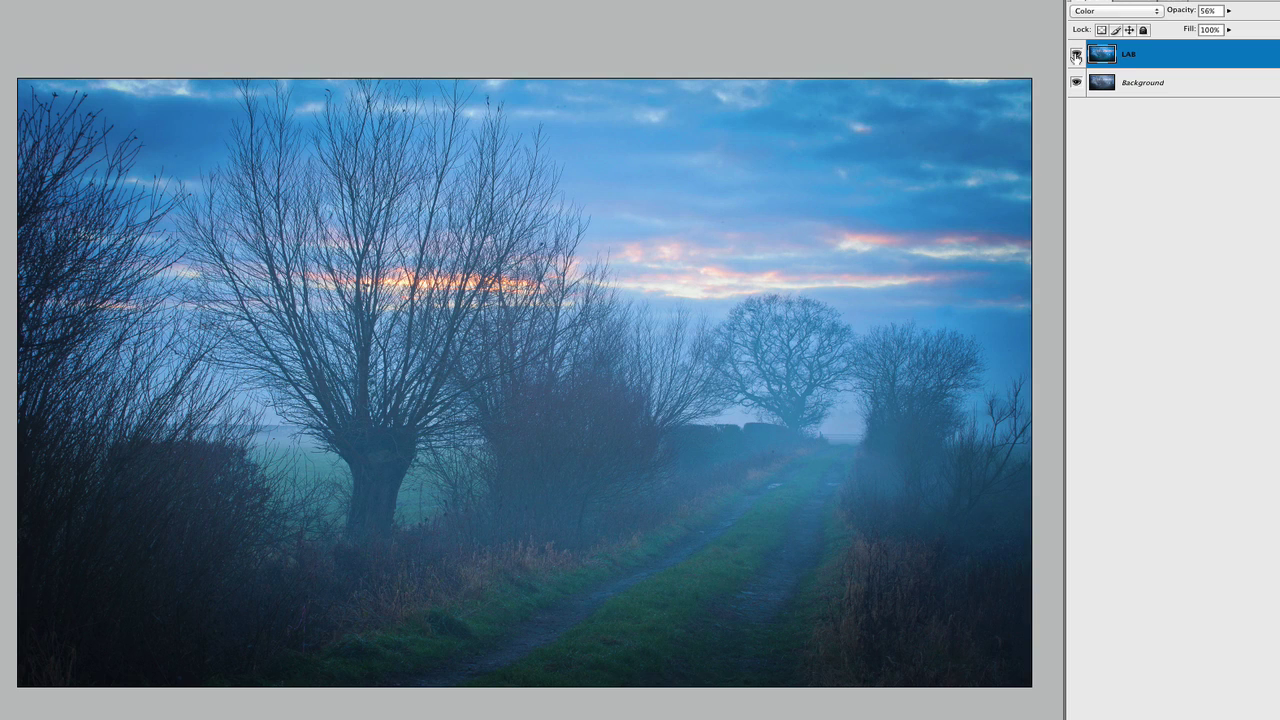
pyautogui.click(1076, 55)
pyautogui.click(1076, 55)
pyautogui.click(1076, 55)
pyautogui.click(1076, 55)
pyautogui.click(1076, 55)
pyautogui.click(1076, 55)
pyautogui.click(1077, 55)
pyautogui.click(1077, 55)
pyautogui.click(1229, 10)
pyautogui.moveTo(1228, 26)
pyautogui.mouseDown()
pyautogui.moveTo(1213, 29)
pyautogui.moveTo(1237, 31)
pyautogui.mouseUp()
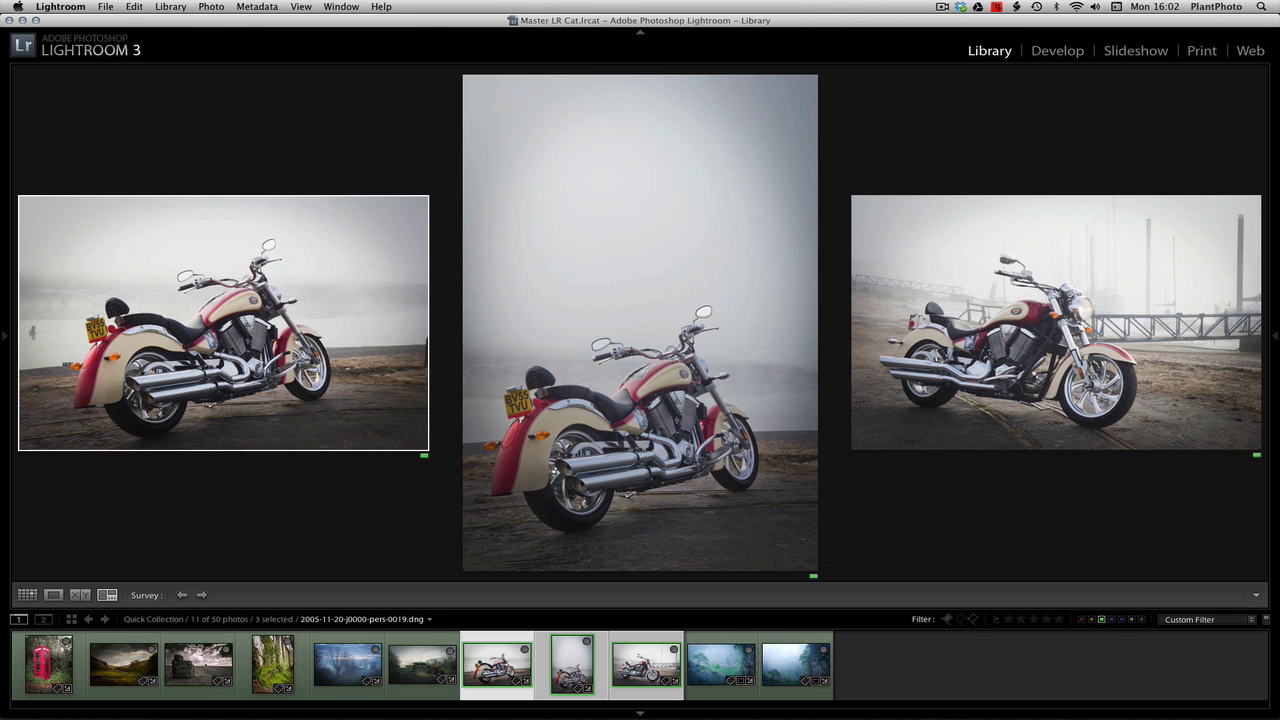
# Step: Switch to Lightroom and select the last two photos in the filmstrip, the misty green cliff scenes
pyautogui.doubleClick(718, 667)
pyautogui.keyDown('shift'); pyautogui.click(778, 668); pyautogui.keyUp('shift')
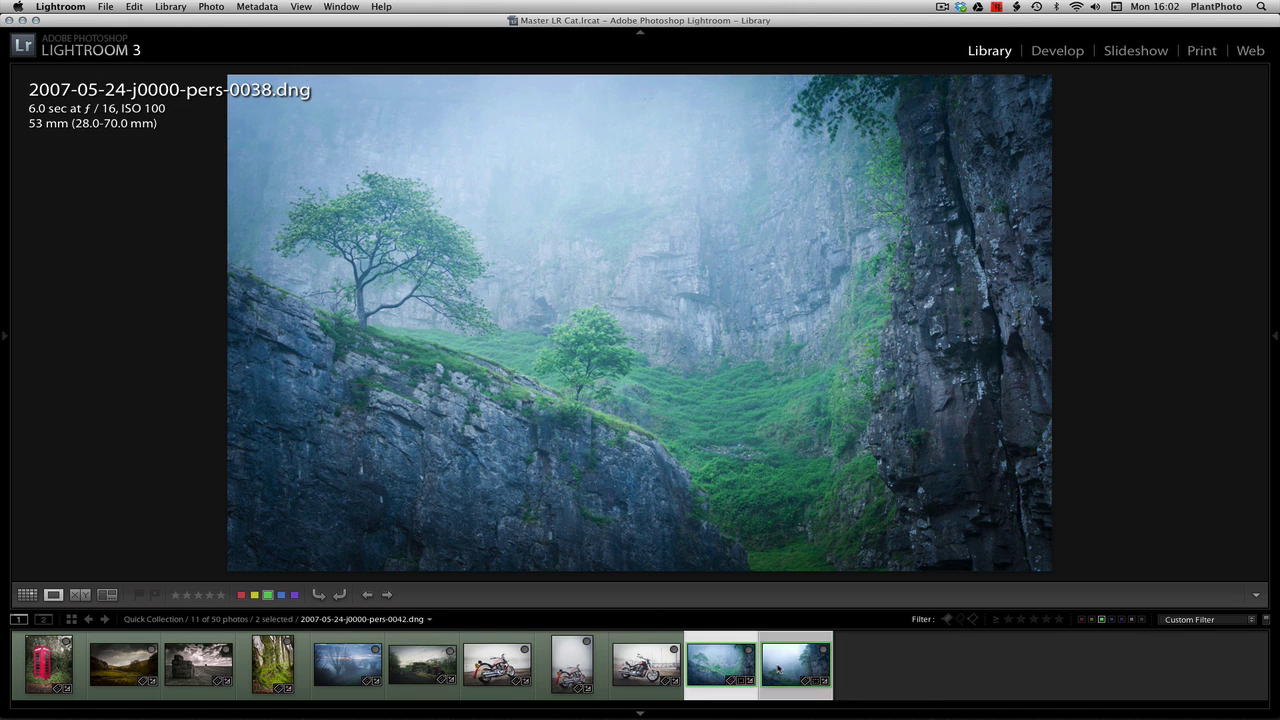